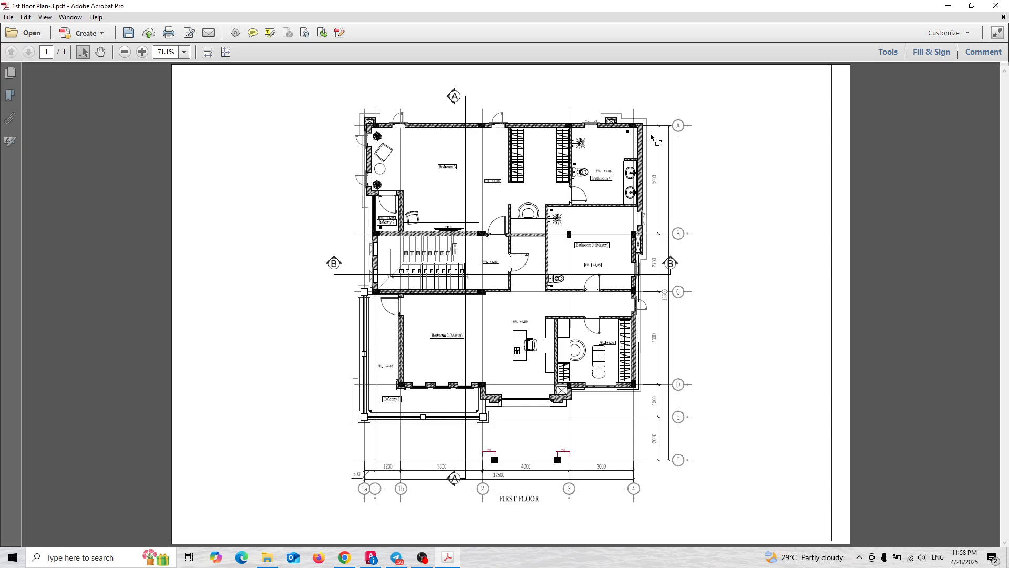
Switch to AutoCAD, create a blank drawing, and return to an empty area of the 20230820-SD-STAIRCASE REV.00 drawing.
{"action": "left_click", "coordinate": [948, 7]}
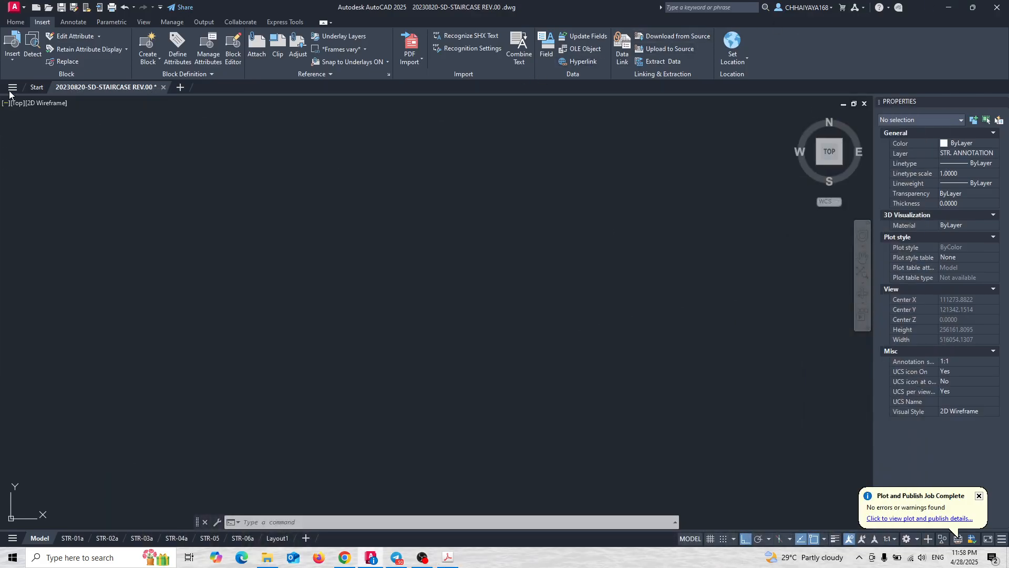
{"action": "left_click", "coordinate": [180, 87]}
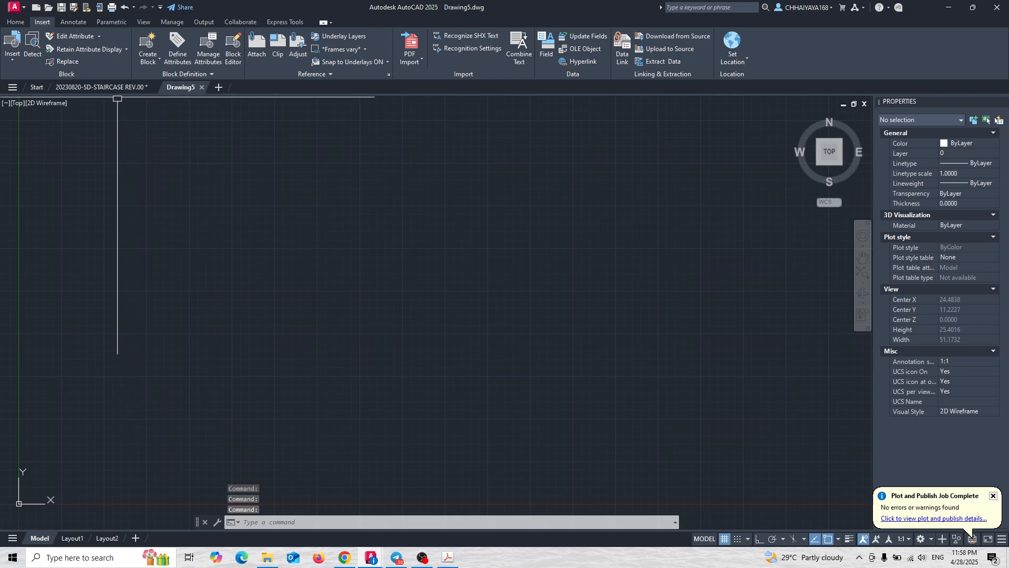
{"action": "left_click", "coordinate": [116, 88]}
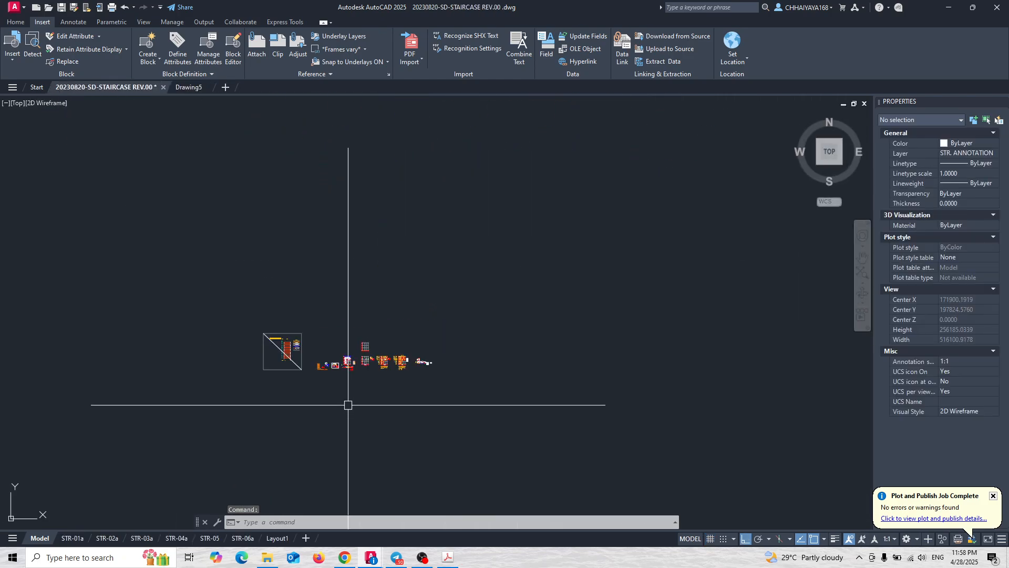
{"action": "scroll", "coordinate": [194, 250], "scroll_direction": "up", "scroll_amount": 5}
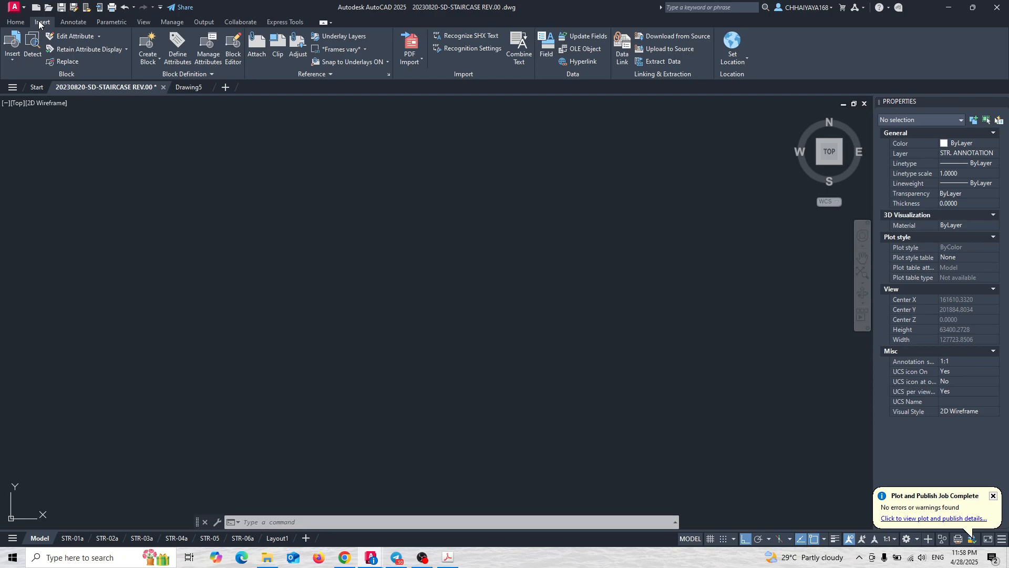
Start a PDF import and open 1st floor Plan-3.pdf from New folder (2).
{"action": "left_click", "coordinate": [418, 62]}
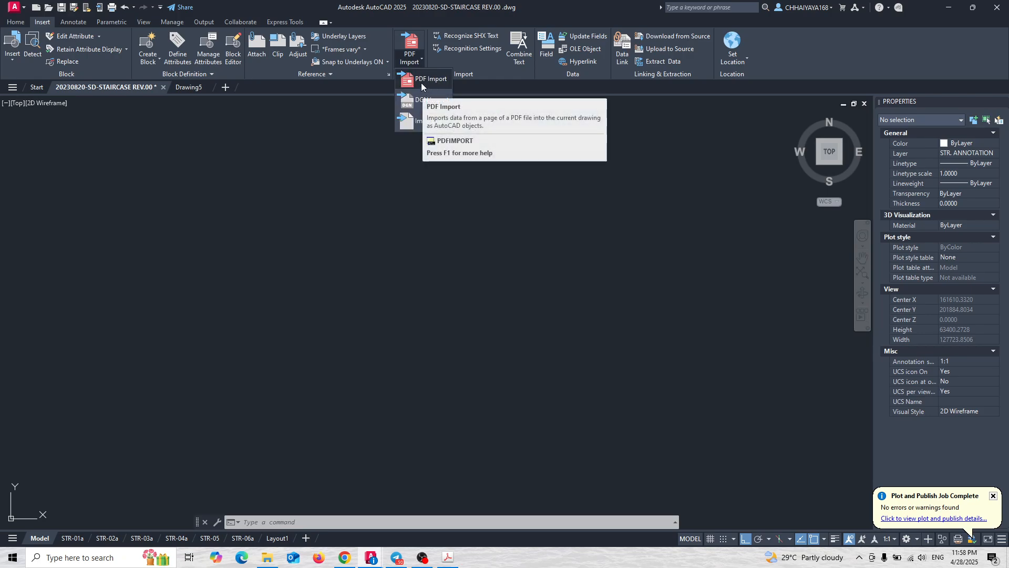
{"action": "left_click", "coordinate": [421, 81]}
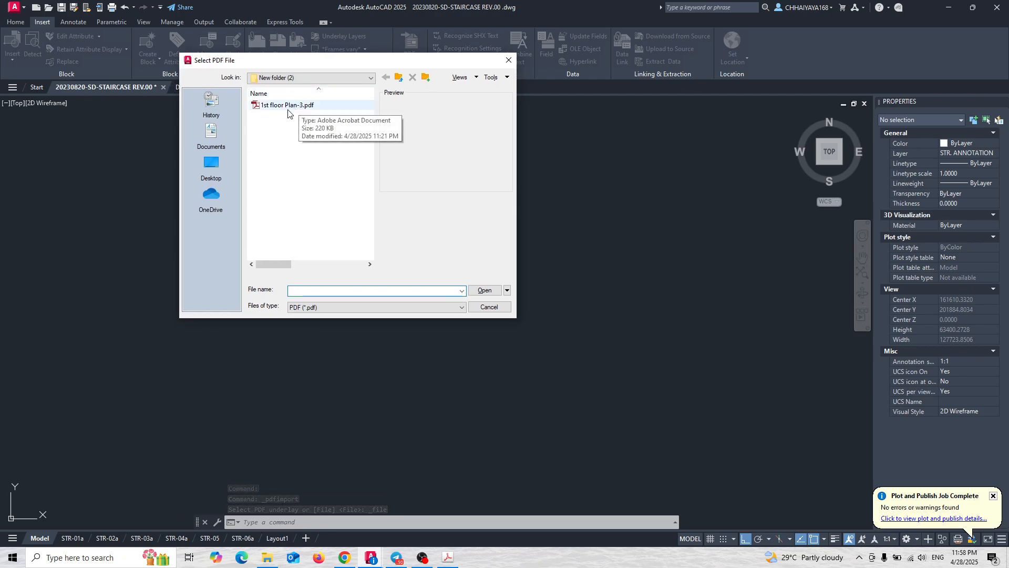
{"action": "left_click", "coordinate": [316, 78]}
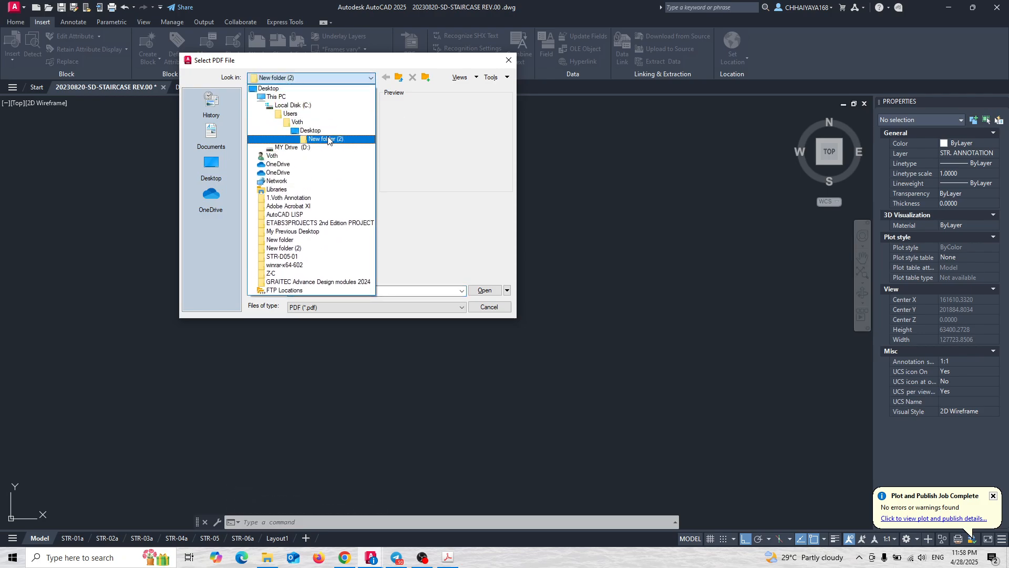
{"action": "left_click", "coordinate": [327, 140]}
{"action": "left_click", "coordinate": [299, 108]}
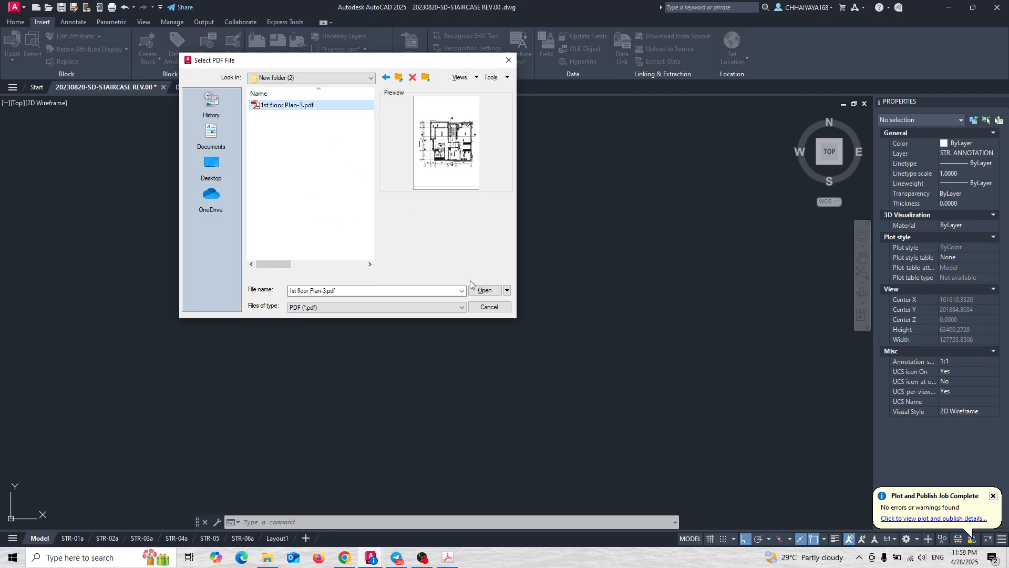
{"action": "left_click", "coordinate": [480, 292]}
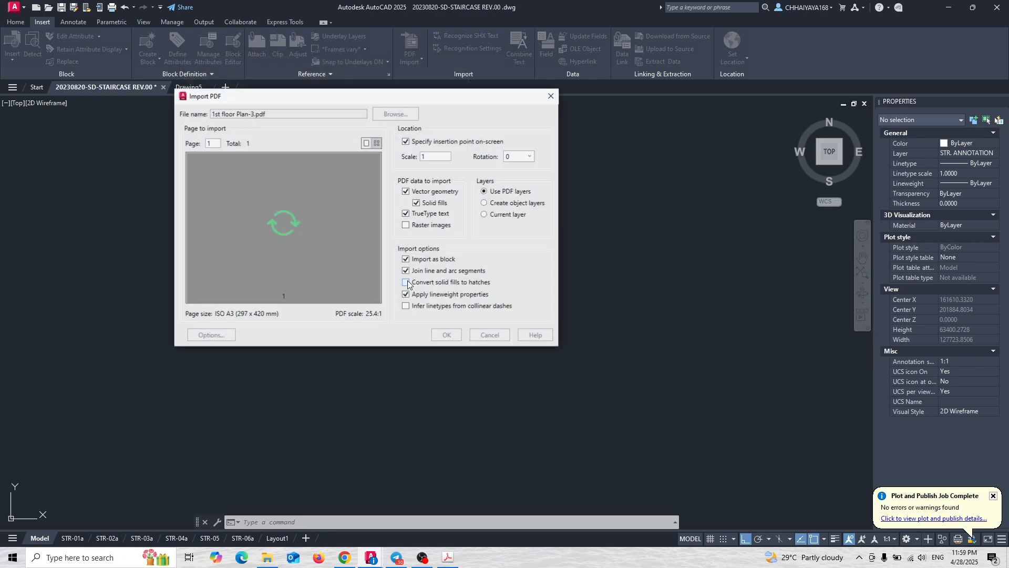
Import the PDF page at scale 1 as a block with an on-screen insertion point, placing it in empty model space.
{"action": "left_click_drag", "start_coordinate": [284, 94], "coordinate": [283, 86]}
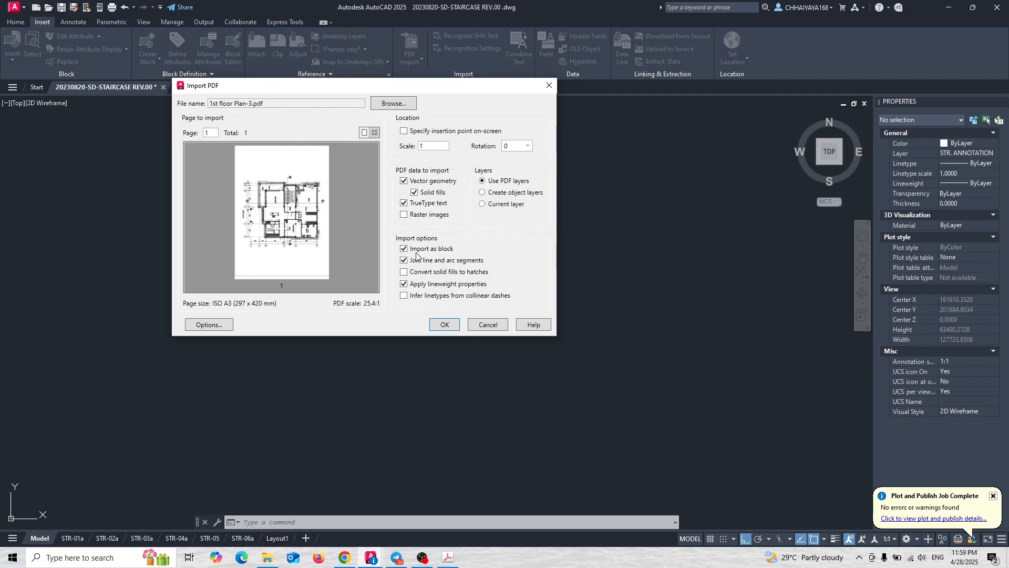
{"action": "left_click", "coordinate": [413, 132]}
{"action": "left_click", "coordinate": [442, 325]}
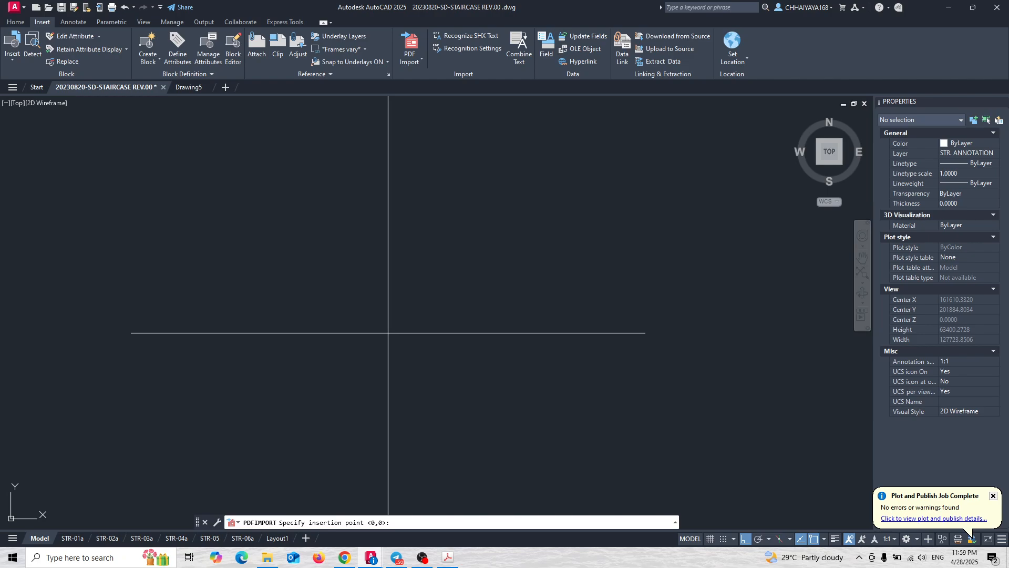
{"action": "left_click", "coordinate": [391, 303]}
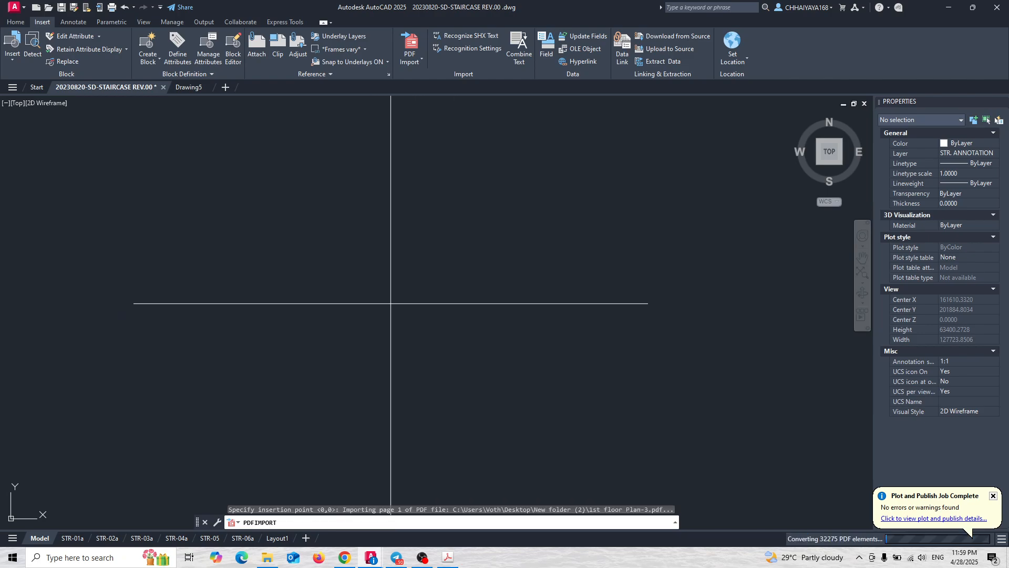
Examine the imported floor plan block and check its orientation, title text and column details.
{"action": "scroll", "coordinate": [420, 250], "scroll_direction": "down", "scroll_amount": 5}
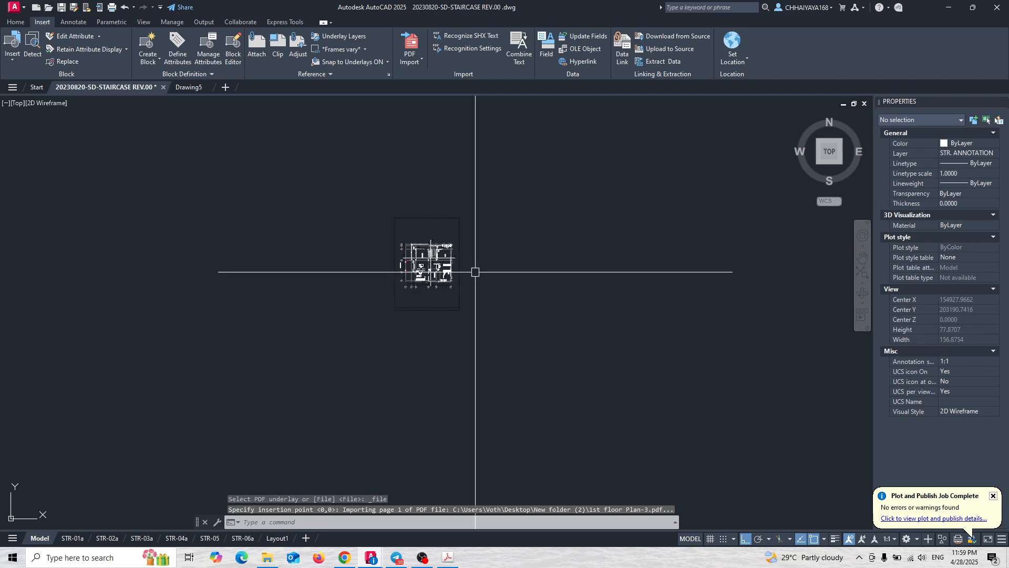
{"action": "scroll", "coordinate": [478, 231], "scroll_direction": "up", "scroll_amount": 2}
{"action": "left_click", "coordinate": [492, 191]}
{"action": "left_click", "coordinate": [290, 283]}
{"action": "scroll", "coordinate": [415, 268], "scroll_direction": "down", "scroll_amount": 8}
{"action": "scroll", "coordinate": [430, 295], "scroll_direction": "up", "scroll_amount": 12}
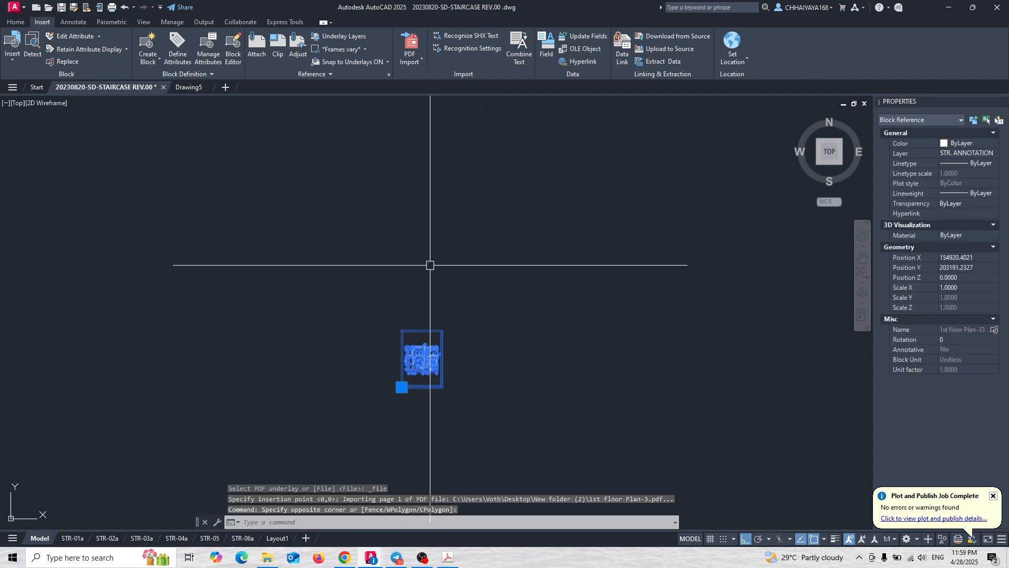
{"action": "scroll", "coordinate": [412, 391], "scroll_direction": "up", "scroll_amount": 12}
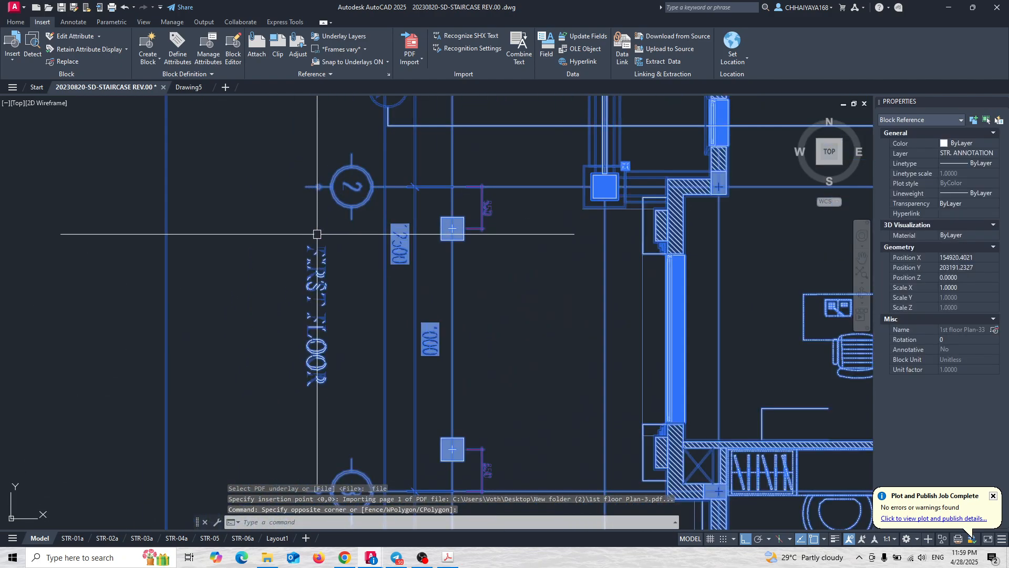
{"action": "scroll", "coordinate": [324, 310], "scroll_direction": "up", "scroll_amount": 3}
{"action": "scroll", "coordinate": [322, 266], "scroll_direction": "down", "scroll_amount": 10}
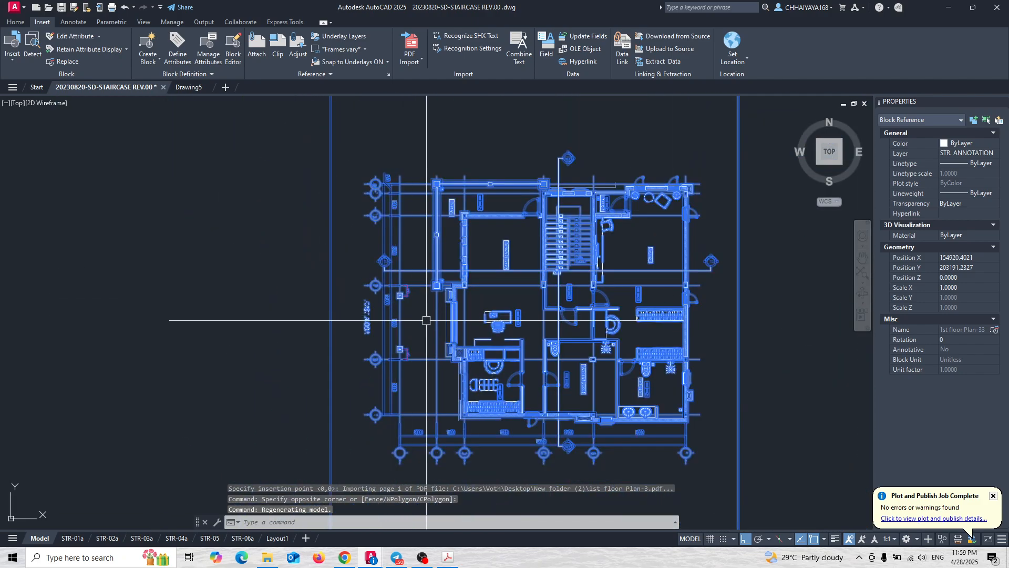
{"action": "scroll", "coordinate": [419, 352], "scroll_direction": "up", "scroll_amount": 4}
{"action": "key", "text": "Escape"}
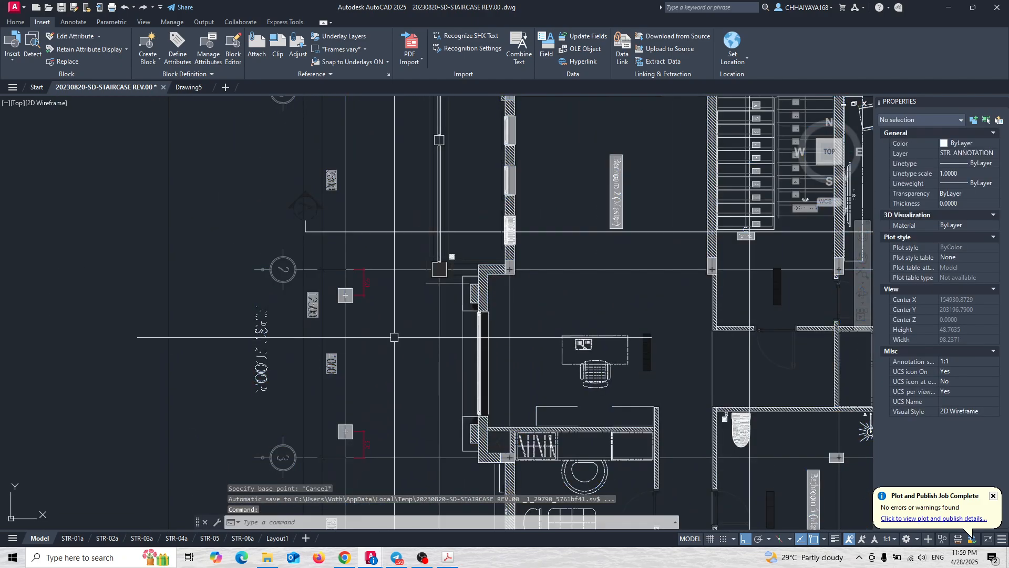
Rotate the imported floor plan block 90 degrees counterclockwise so the FIRST FLOOR title lies horizontally beneath the plan.
{"action": "key", "text": "space"}
{"action": "key", "text": "Escape"}
{"action": "scroll", "coordinate": [334, 345], "scroll_direction": "down", "scroll_amount": 3}
{"action": "left_click", "coordinate": [344, 337]}
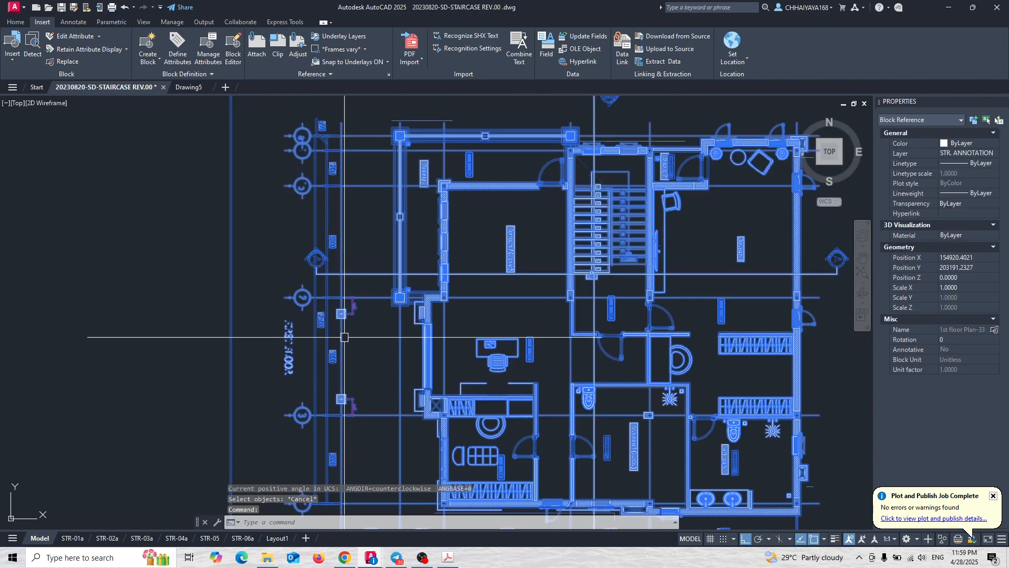
{"action": "type", "text": "rr"}
{"action": "key", "text": "space"}
{"action": "left_click", "coordinate": [273, 357]}
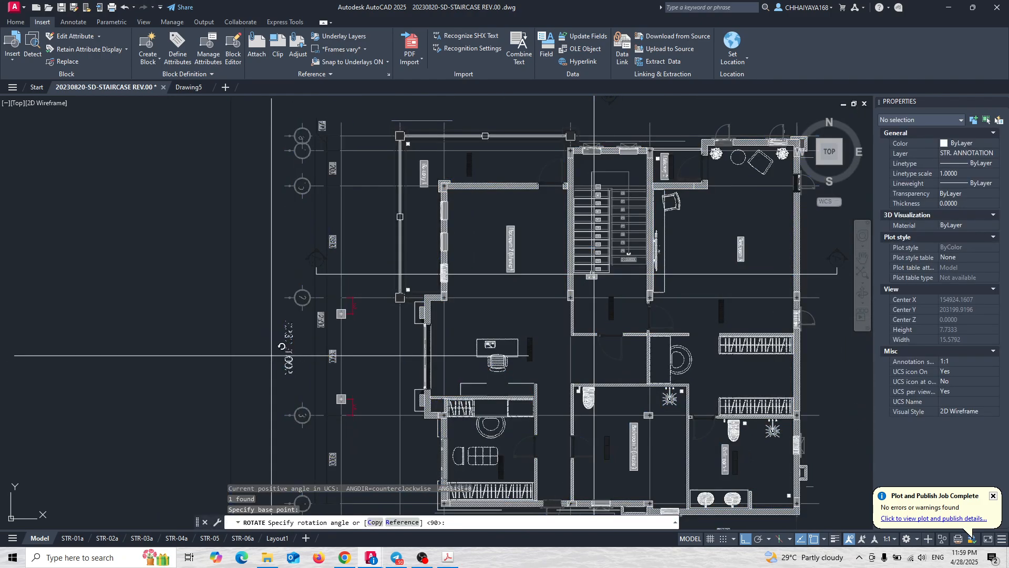
{"action": "scroll", "coordinate": [294, 269], "scroll_direction": "down", "scroll_amount": 10}
{"action": "left_click", "coordinate": [293, 151]}
Examine the written dimension between grid lines 2 and 3 and the offset dimensions at the two columns.
{"action": "scroll", "coordinate": [311, 250], "scroll_direction": "up", "scroll_amount": 14}
{"action": "middle_click_drag", "start_coordinate": [336, 357], "coordinate": [498, 337]}
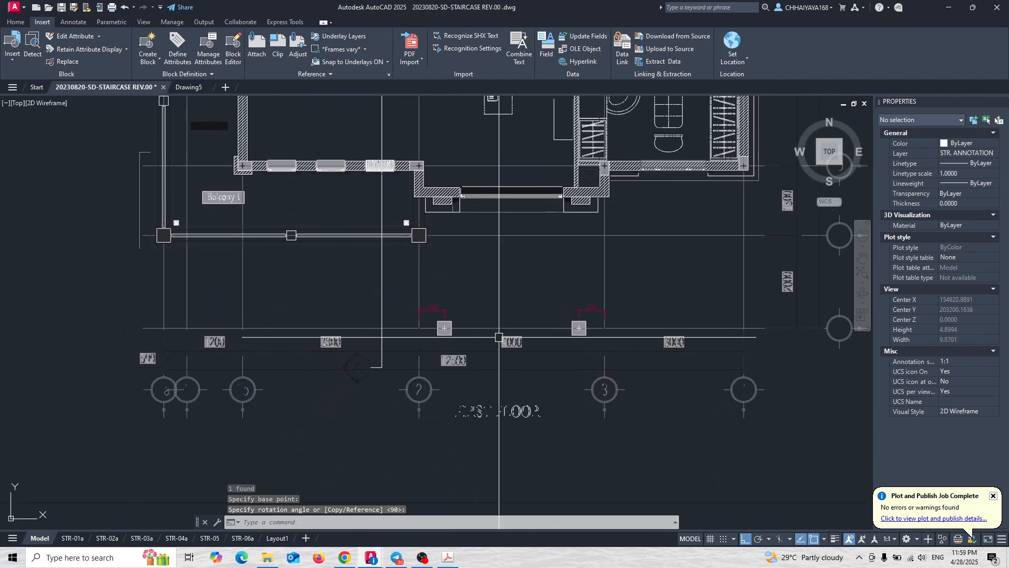
{"action": "middle_click_drag", "start_coordinate": [450, 299], "coordinate": [426, 309]}
{"action": "scroll", "coordinate": [426, 309], "scroll_direction": "up", "scroll_amount": 3}
{"action": "scroll", "coordinate": [363, 302], "scroll_direction": "down", "scroll_amount": 3}
{"action": "scroll", "coordinate": [370, 290], "scroll_direction": "up", "scroll_amount": 6}
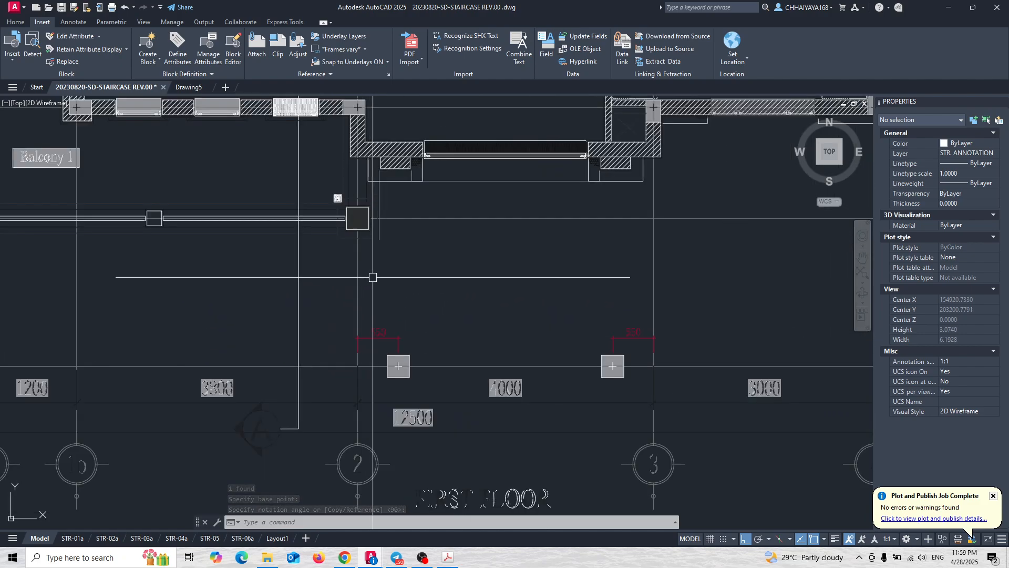
{"action": "scroll", "coordinate": [325, 249], "scroll_direction": "down", "scroll_amount": 6}
{"action": "middle_click_drag", "start_coordinate": [374, 274], "coordinate": [401, 238]}
{"action": "scroll", "coordinate": [349, 280], "scroll_direction": "up", "scroll_amount": 4}
{"action": "scroll", "coordinate": [444, 266], "scroll_direction": "down", "scroll_amount": 6}
{"action": "scroll", "coordinate": [430, 267], "scroll_direction": "up", "scroll_amount": 6}
{"action": "scroll", "coordinate": [428, 252], "scroll_direction": "down", "scroll_amount": 3}
{"action": "scroll", "coordinate": [398, 327], "scroll_direction": "up", "scroll_amount": 4}
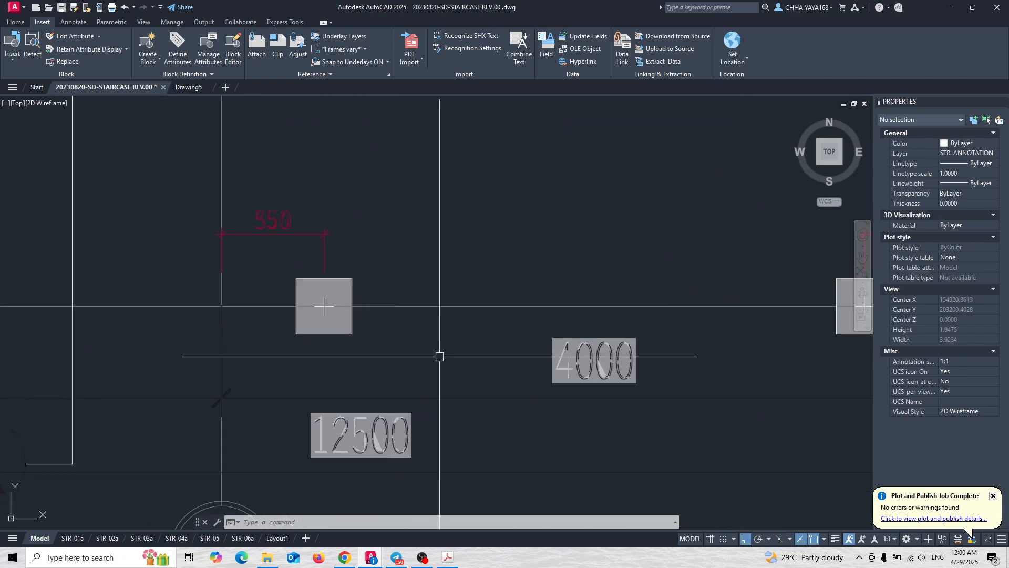
{"action": "scroll", "coordinate": [222, 348], "scroll_direction": "down", "scroll_amount": 2}
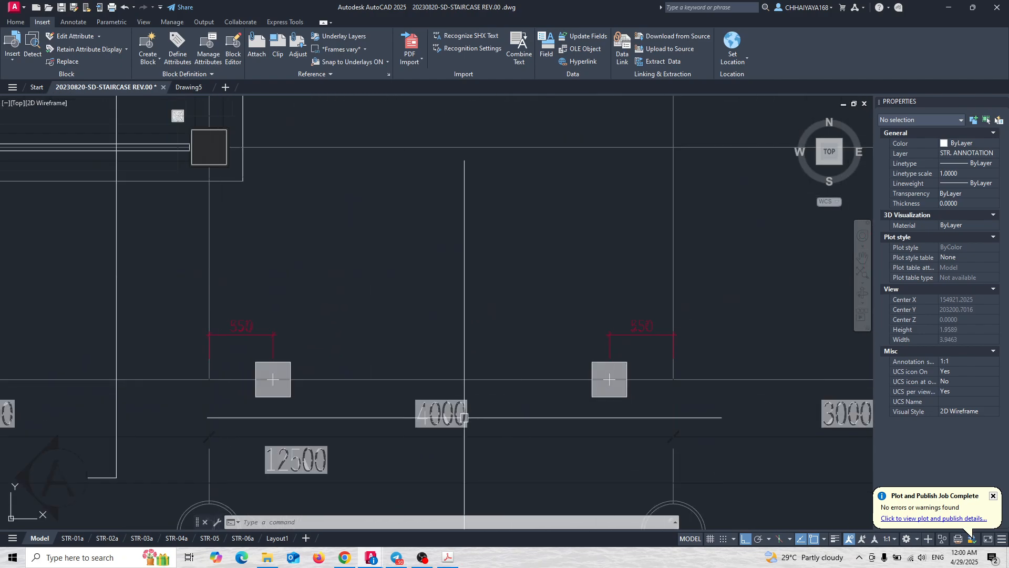
{"action": "scroll", "coordinate": [458, 376], "scroll_direction": "up", "scroll_amount": 4}
{"action": "middle_click_drag", "start_coordinate": [440, 337], "coordinate": [457, 266]}
{"action": "scroll", "coordinate": [415, 339], "scroll_direction": "up", "scroll_amount": 3}
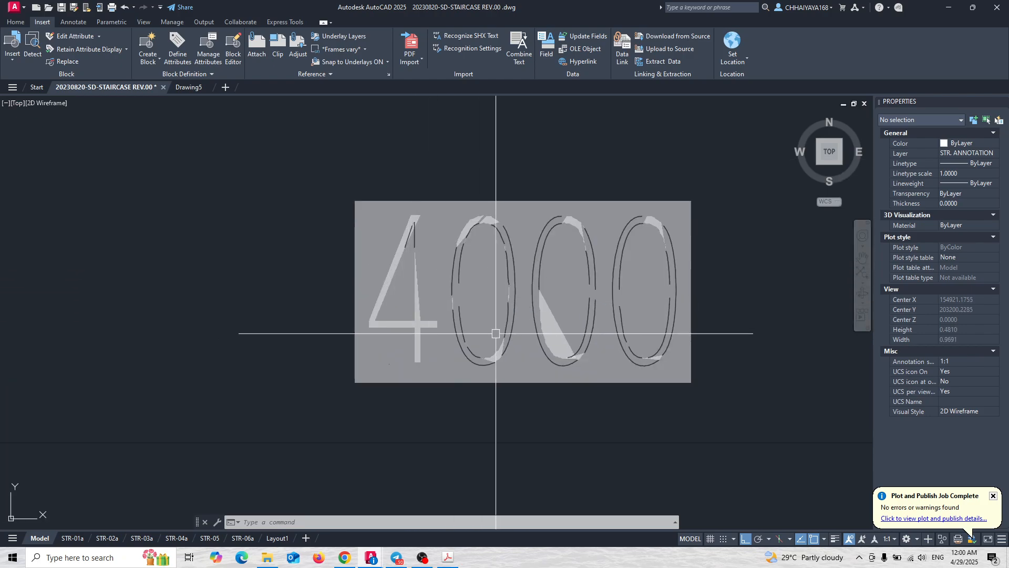
{"action": "scroll", "coordinate": [418, 312], "scroll_direction": "down", "scroll_amount": 3}
{"action": "middle_click_drag", "start_coordinate": [454, 314], "coordinate": [408, 330]}
{"action": "scroll", "coordinate": [391, 306], "scroll_direction": "down", "scroll_amount": 3}
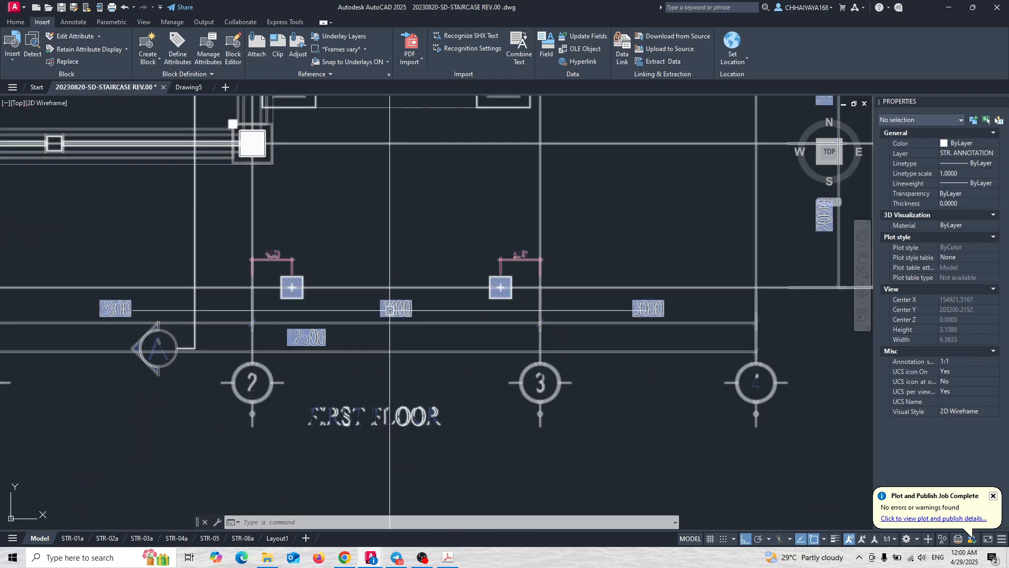
{"action": "scroll", "coordinate": [389, 308], "scroll_direction": "up", "scroll_amount": 3}
{"action": "scroll", "coordinate": [421, 294], "scroll_direction": "down", "scroll_amount": 3}
{"action": "middle_click_drag", "start_coordinate": [428, 191], "coordinate": [436, 298]}
Try to place a linear dimension between grid lines 2 and 3 above the two columns.
{"action": "type", "text": "dd"}
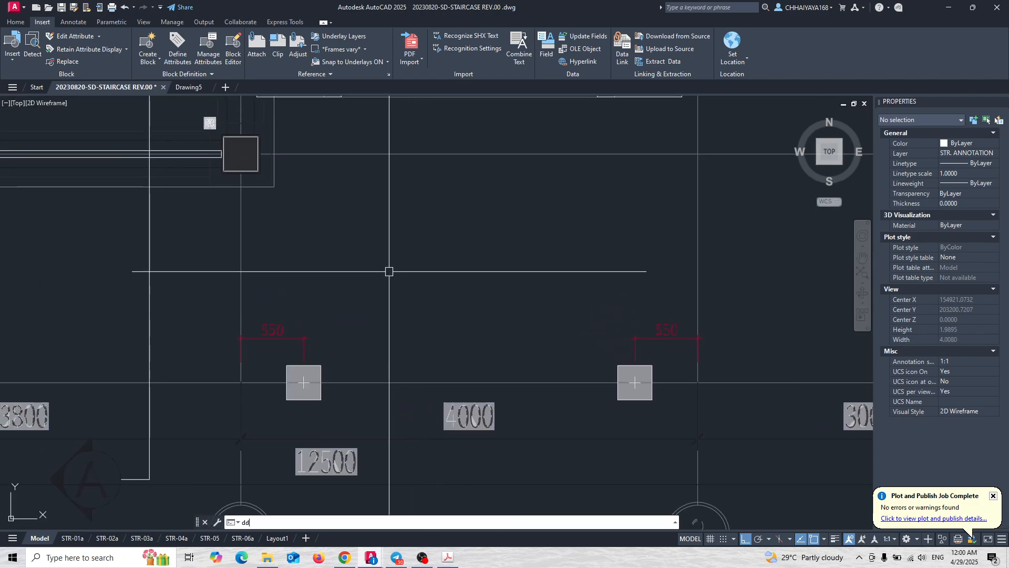
{"action": "key", "text": "Return"}
{"action": "left_click", "coordinate": [239, 288]}
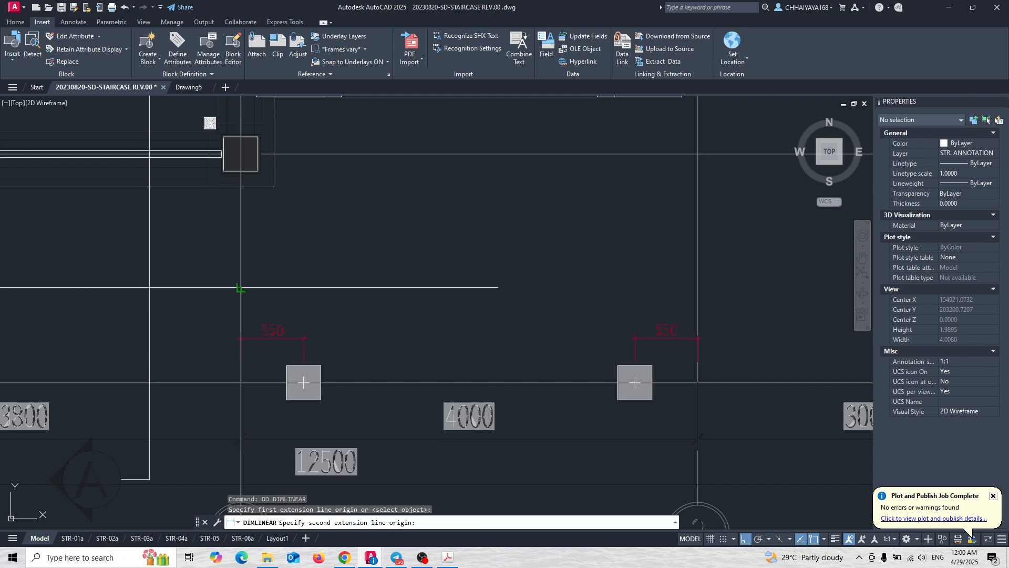
{"action": "left_click", "coordinate": [698, 288]}
{"action": "scroll", "coordinate": [400, 300], "scroll_direction": "down", "scroll_amount": 6}
{"action": "scroll", "coordinate": [401, 301], "scroll_direction": "down", "scroll_amount": 4}
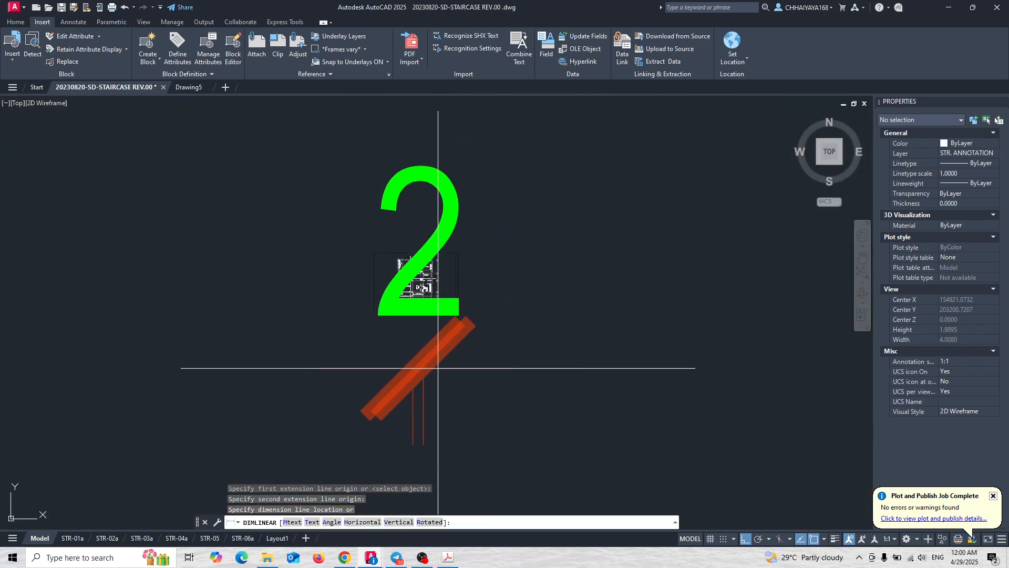
{"action": "scroll", "coordinate": [401, 304], "scroll_direction": "up", "scroll_amount": 4}
{"action": "key", "text": "Escape"}
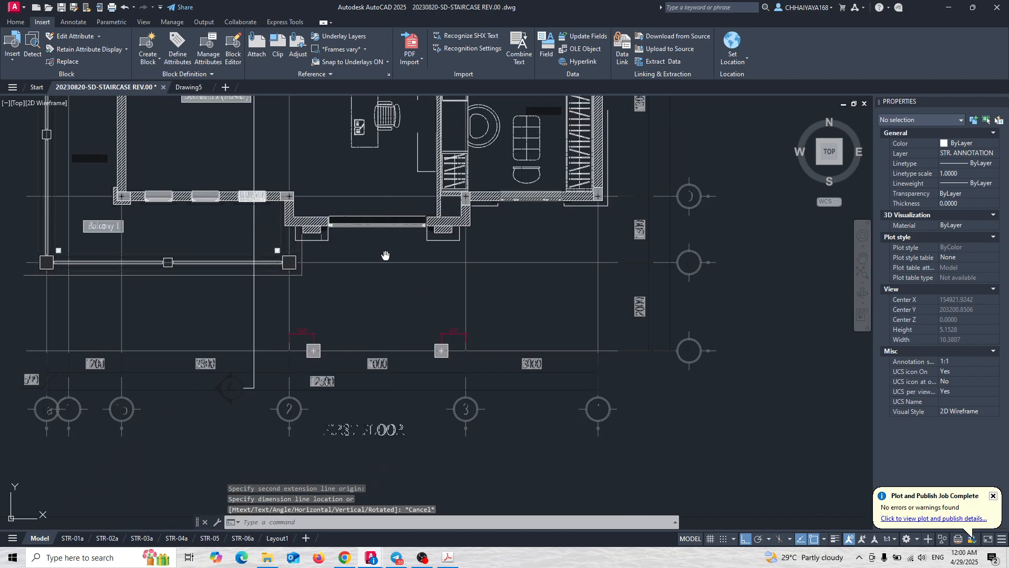
Draw a horizontal polyline from grid line 2 to grid line 3, just above the two columns.
{"action": "scroll", "coordinate": [447, 281], "scroll_direction": "down", "scroll_amount": 8}
{"action": "scroll", "coordinate": [433, 244], "scroll_direction": "down", "scroll_amount": 6}
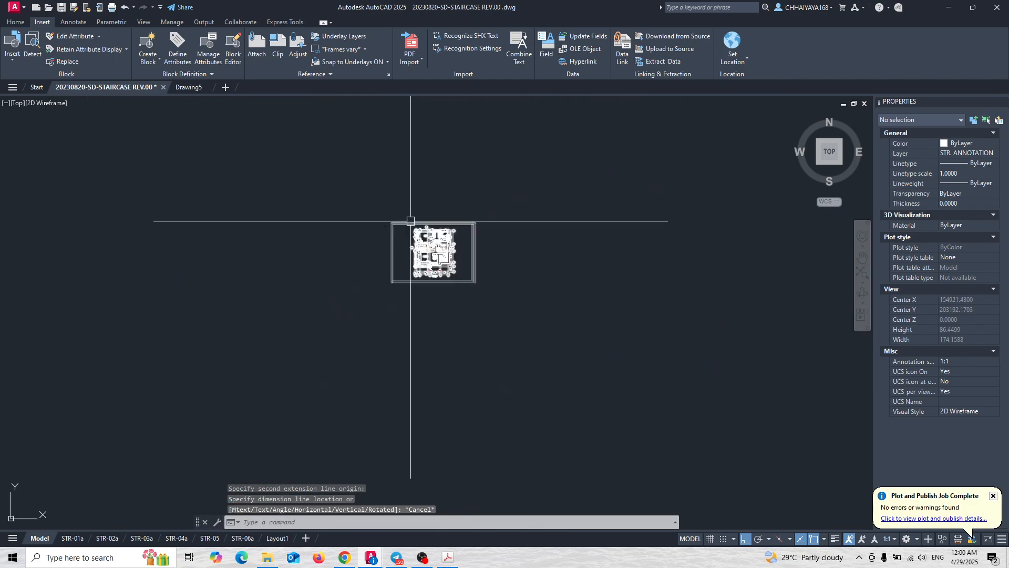
{"action": "middle_click_drag", "start_coordinate": [410, 222], "coordinate": [322, 227]}
{"action": "scroll", "coordinate": [319, 230], "scroll_direction": "up", "scroll_amount": 6}
{"action": "scroll", "coordinate": [305, 174], "scroll_direction": "down", "scroll_amount": 2}
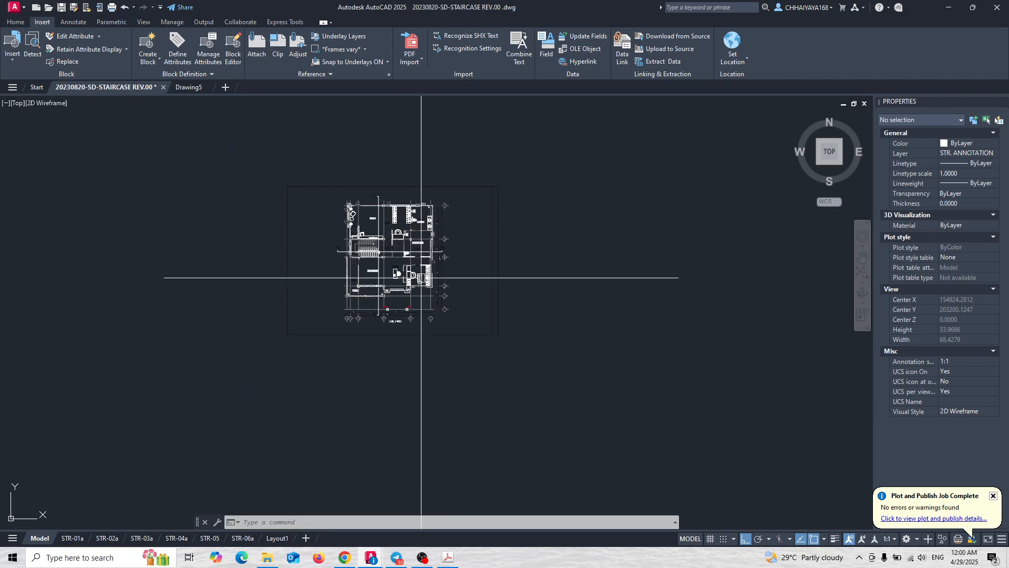
{"action": "scroll", "coordinate": [387, 308], "scroll_direction": "up", "scroll_amount": 8}
{"action": "scroll", "coordinate": [383, 234], "scroll_direction": "up", "scroll_amount": 7}
{"action": "scroll", "coordinate": [420, 297], "scroll_direction": "down", "scroll_amount": 3}
{"action": "type", "text": "PL"}
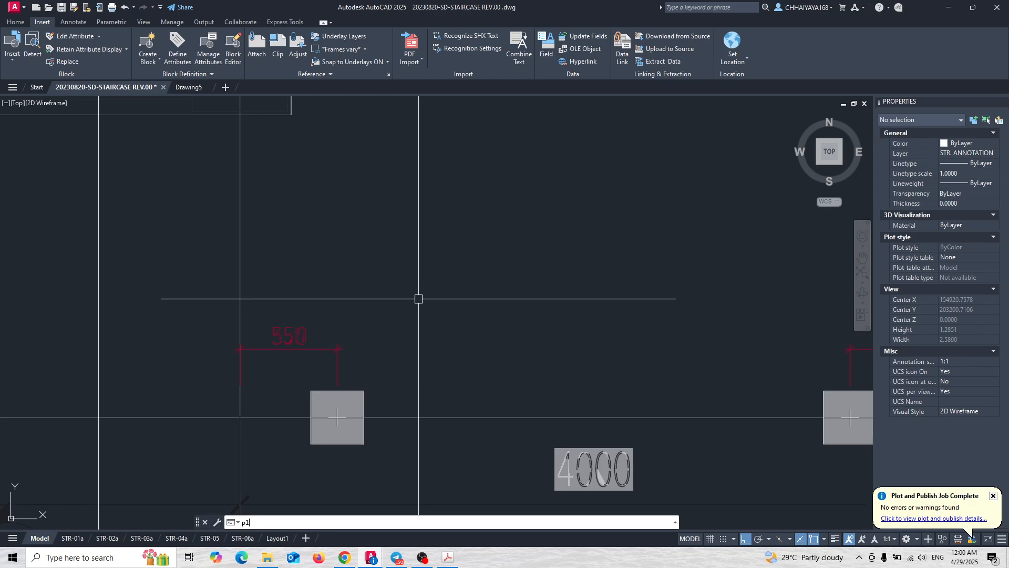
{"action": "key", "text": "Return"}
{"action": "scroll", "coordinate": [269, 269], "scroll_direction": "down", "scroll_amount": 4}
{"action": "left_click", "coordinate": [257, 261]}
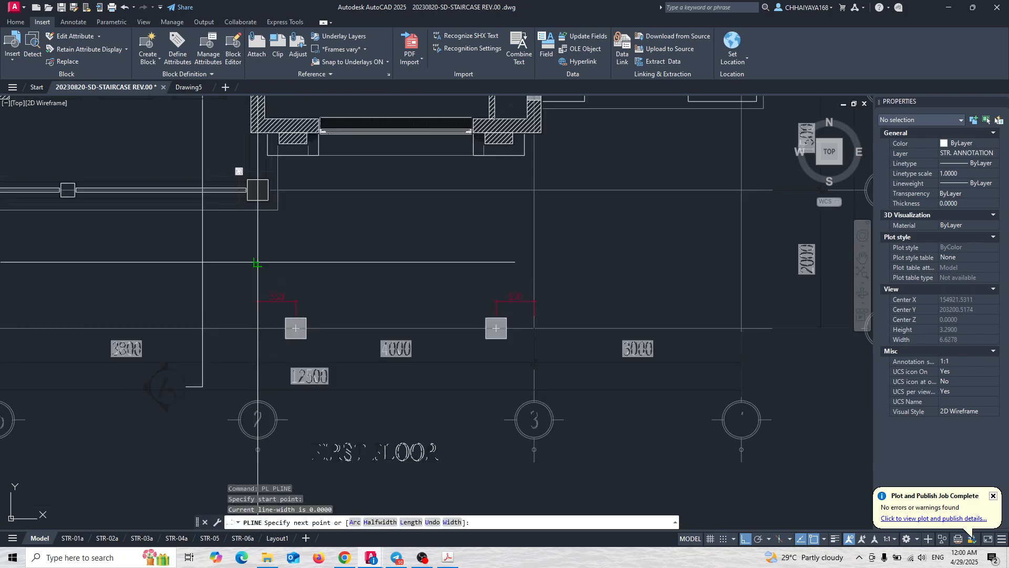
{"action": "left_click", "coordinate": [528, 267]}
{"action": "key", "text": "Escape"}
{"action": "scroll", "coordinate": [257, 330], "scroll_direction": "up", "scroll_amount": 7}
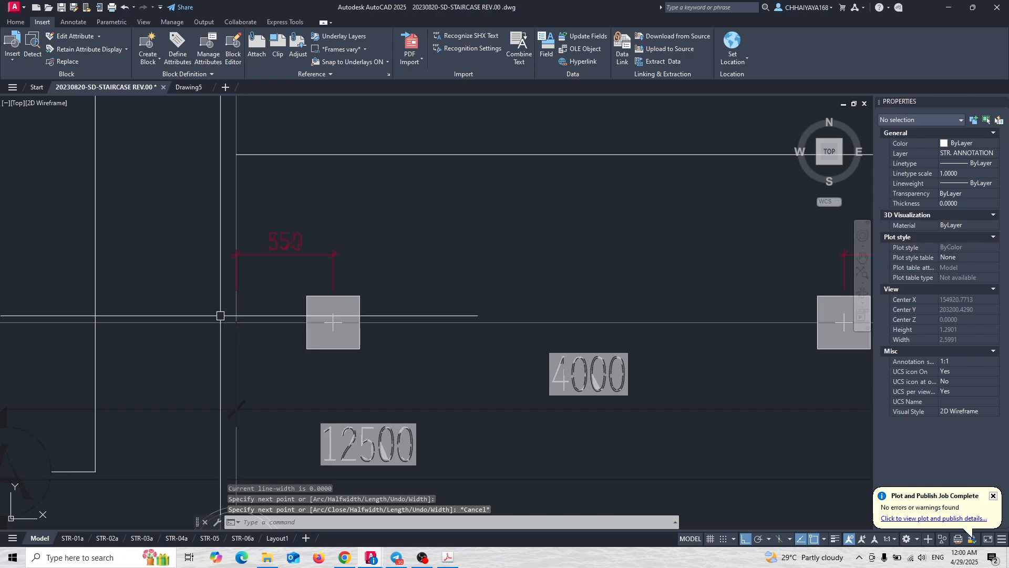
{"action": "scroll", "coordinate": [642, 342], "scroll_direction": "up", "scroll_amount": 2}
{"action": "scroll", "coordinate": [342, 305], "scroll_direction": "down", "scroll_amount": 8}
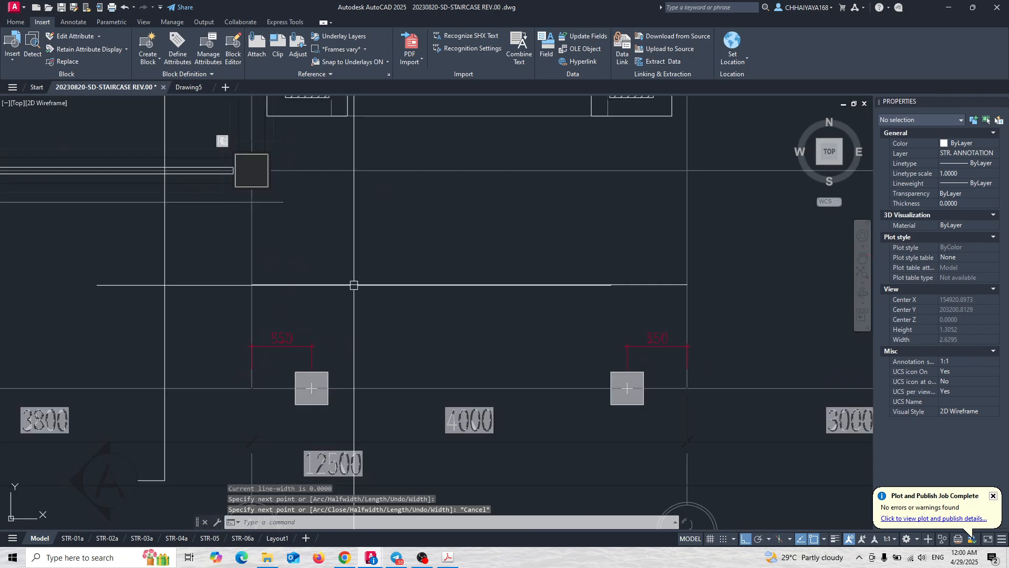
Regenerate the drawing display around the horizontal polyline between grid lines 2 and 3.
{"action": "scroll", "coordinate": [410, 275], "scroll_direction": "up", "scroll_amount": 3}
{"action": "type", "text": "re"}
{"action": "key", "text": "Return"}
{"action": "scroll", "coordinate": [410, 275], "scroll_direction": "down", "scroll_amount": 5}
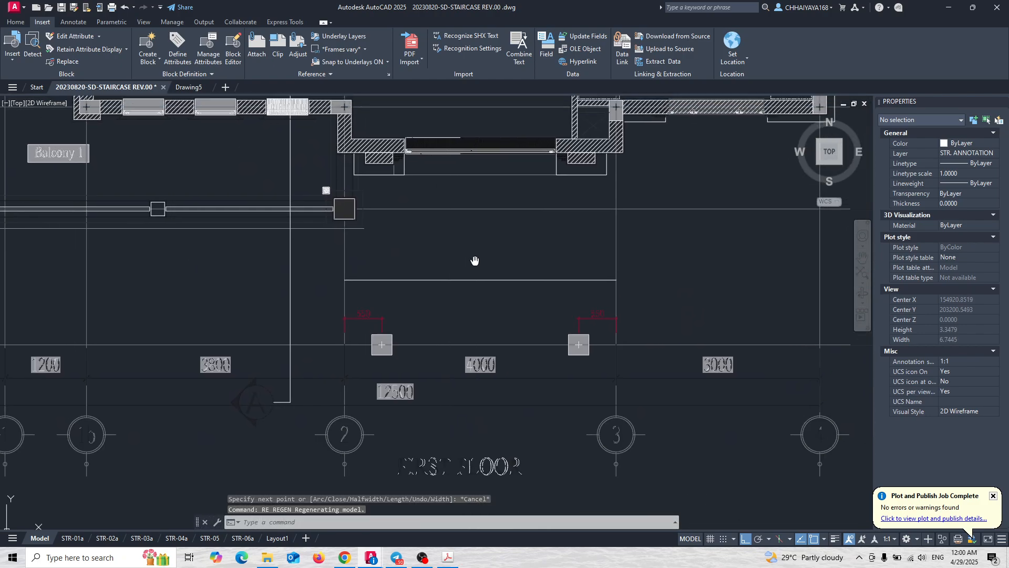
{"action": "scroll", "coordinate": [557, 284], "scroll_direction": "down", "scroll_amount": 4}
{"action": "scroll", "coordinate": [561, 219], "scroll_direction": "down", "scroll_amount": 6}
Start scaling the whole plan block together with the polyline, using the polyline's end on grid line 2 as base point.
{"action": "middle_click_drag", "start_coordinate": [631, 165], "coordinate": [571, 206]}
{"action": "left_click", "coordinate": [654, 147]}
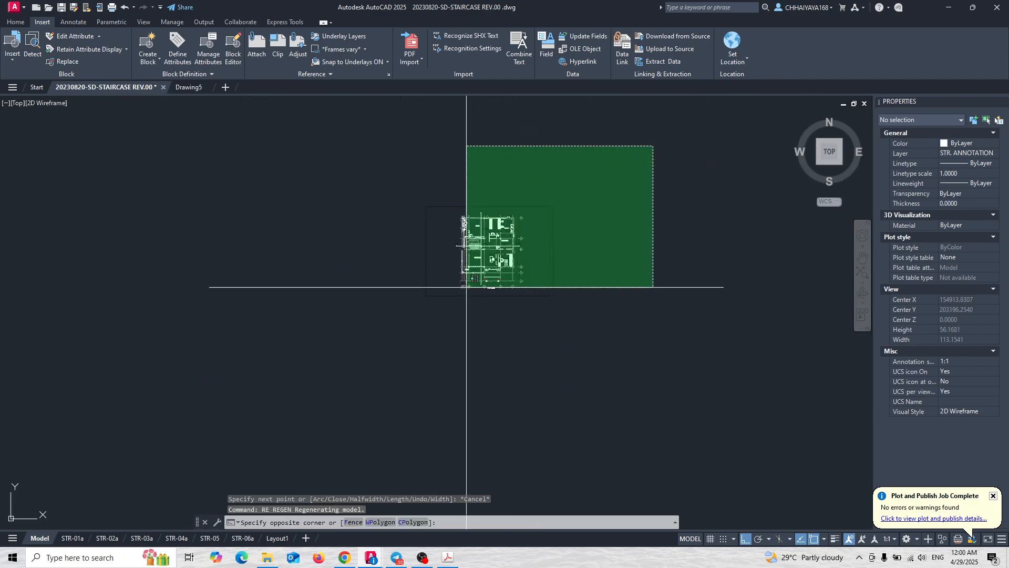
{"action": "left_click", "coordinate": [453, 287]}
{"action": "scroll", "coordinate": [525, 295], "scroll_direction": "up", "scroll_amount": 4}
{"action": "scroll", "coordinate": [455, 250], "scroll_direction": "up", "scroll_amount": 10}
{"action": "middle_click_drag", "start_coordinate": [146, 108], "coordinate": [400, 251]}
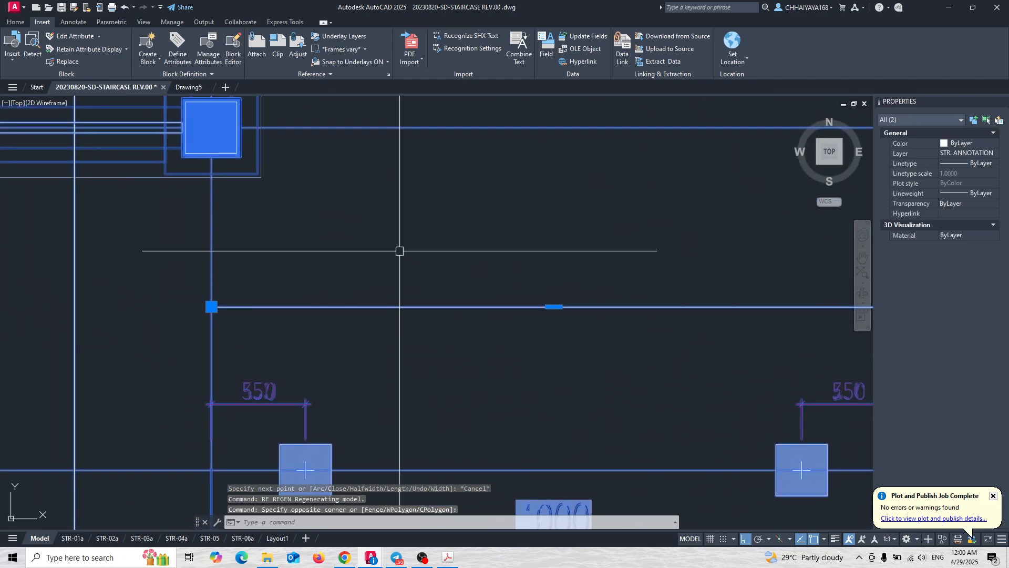
{"action": "type", "text": "sc"}
{"action": "key", "text": "Return"}
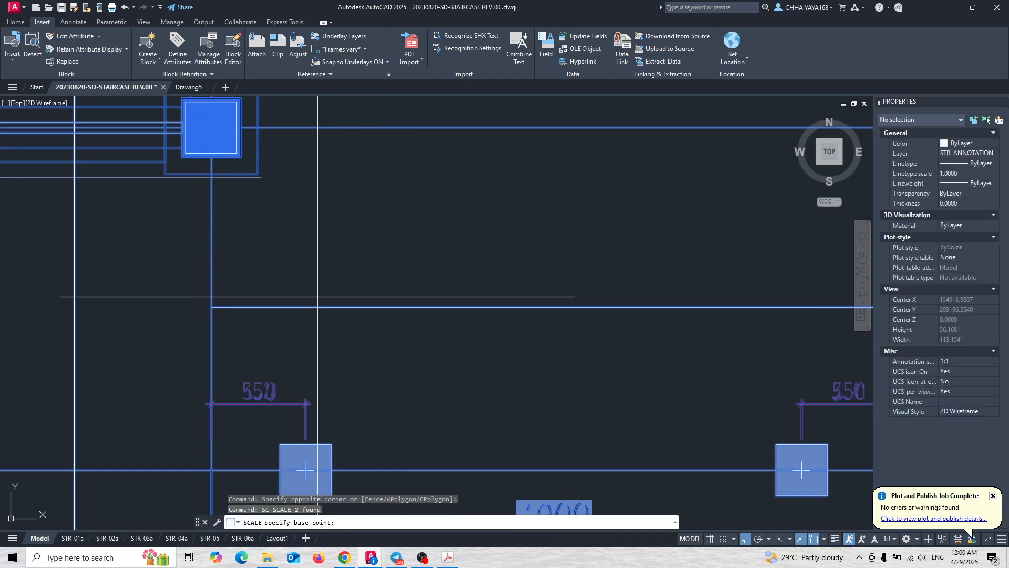
{"action": "left_click", "coordinate": [211, 306]}
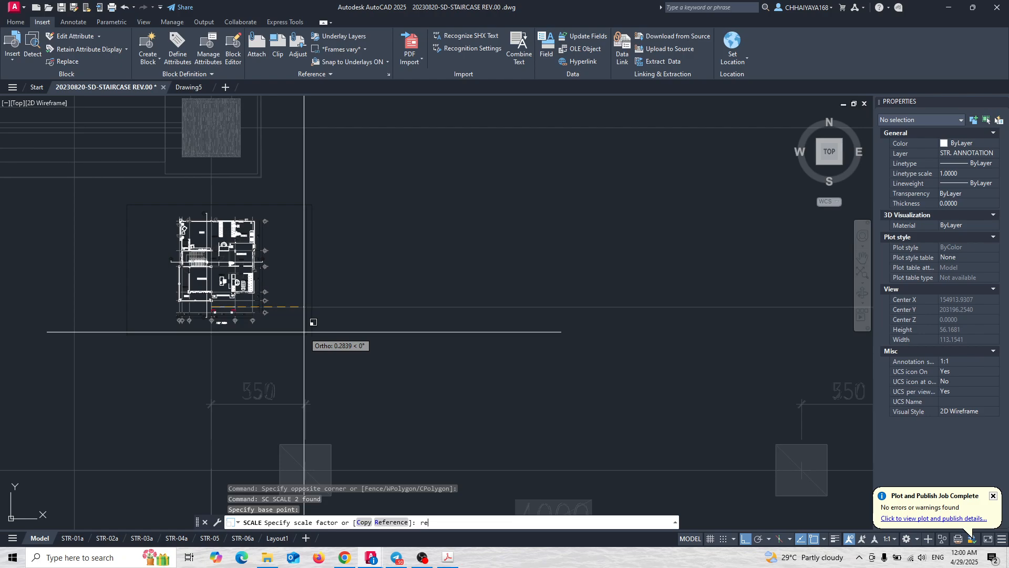
Scale by reference, taking the polyline's length from grid line 2 to grid line 3 as reference and 4000 as the new length.
{"action": "type", "text": "re"}
{"action": "key", "text": "Return"}
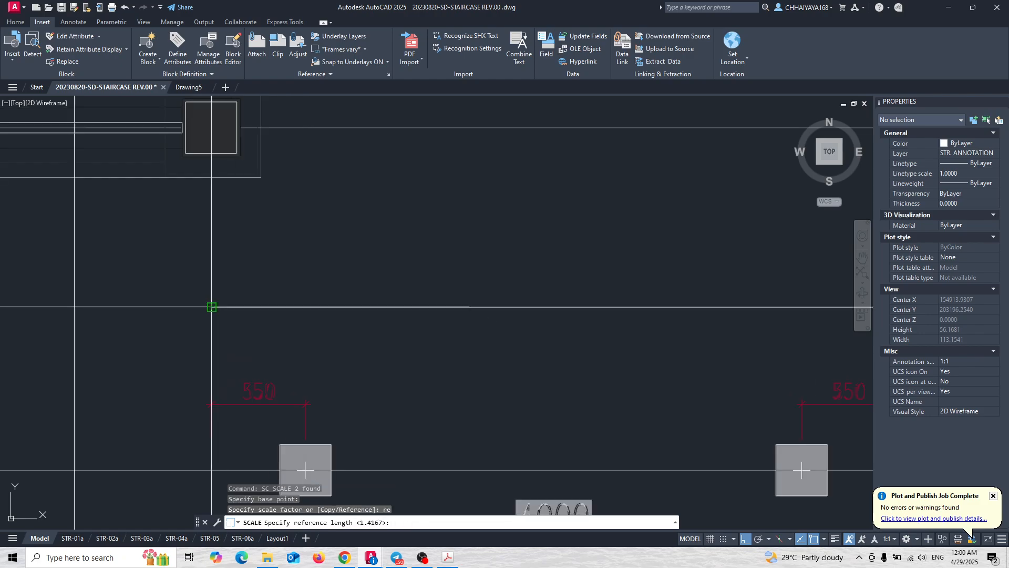
{"action": "left_click", "coordinate": [211, 307]}
{"action": "scroll", "coordinate": [226, 347], "scroll_direction": "down", "scroll_amount": 4}
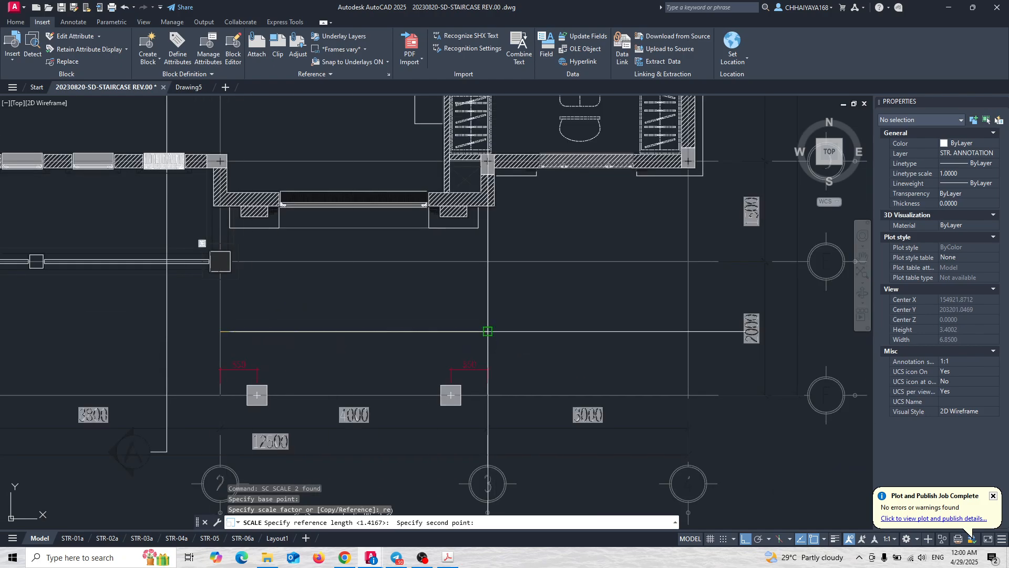
{"action": "left_click", "coordinate": [488, 331]}
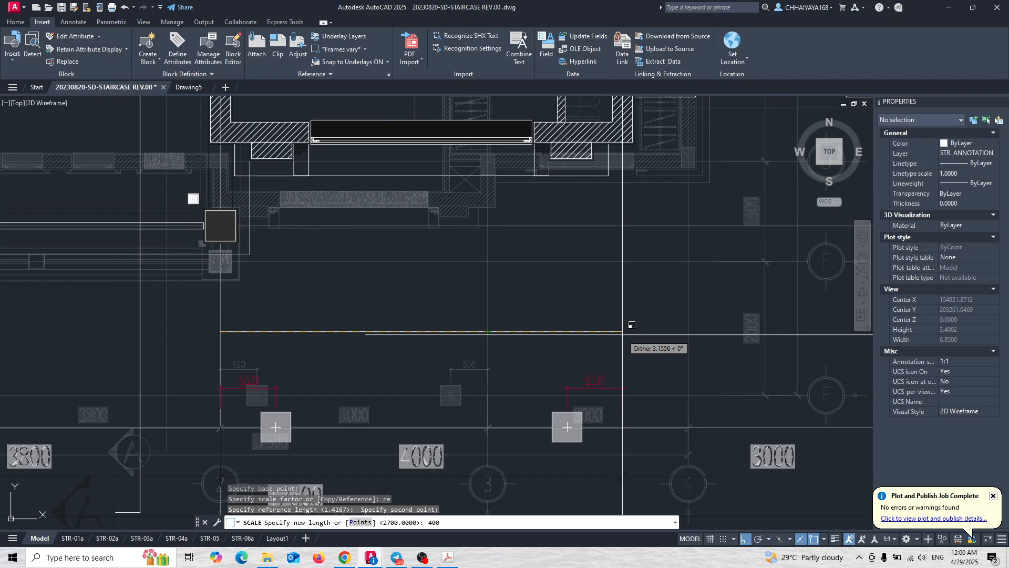
{"action": "type", "text": "4000"}
{"action": "key", "text": "Return"}
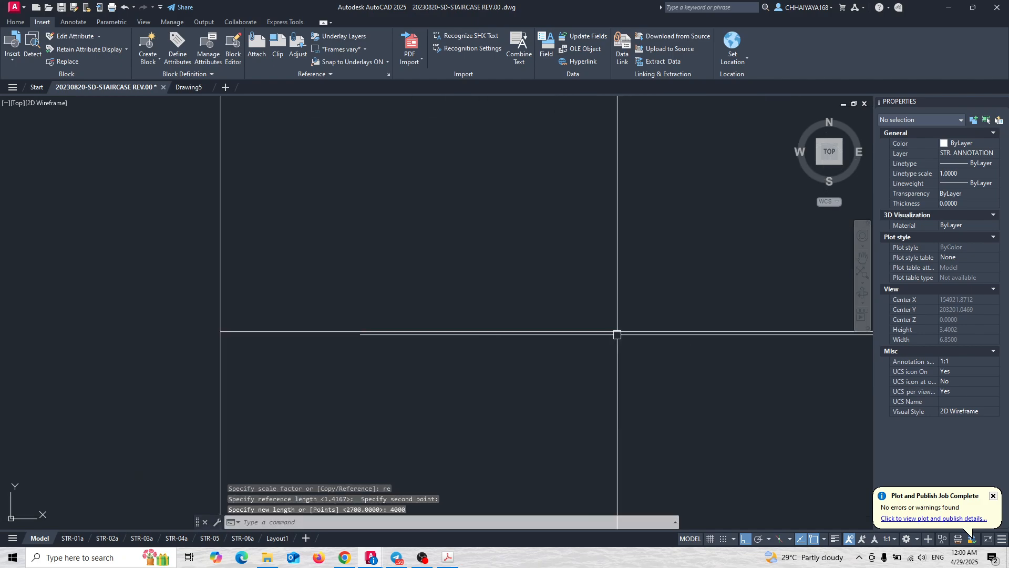
Check the scaled polyline with a linear dimension from grid line 2 to grid line 3, placed just above it.
{"action": "scroll", "coordinate": [554, 354], "scroll_direction": "down", "scroll_amount": 10}
{"action": "scroll", "coordinate": [410, 347], "scroll_direction": "down", "scroll_amount": 12}
{"action": "scroll", "coordinate": [412, 345], "scroll_direction": "up", "scroll_amount": 7}
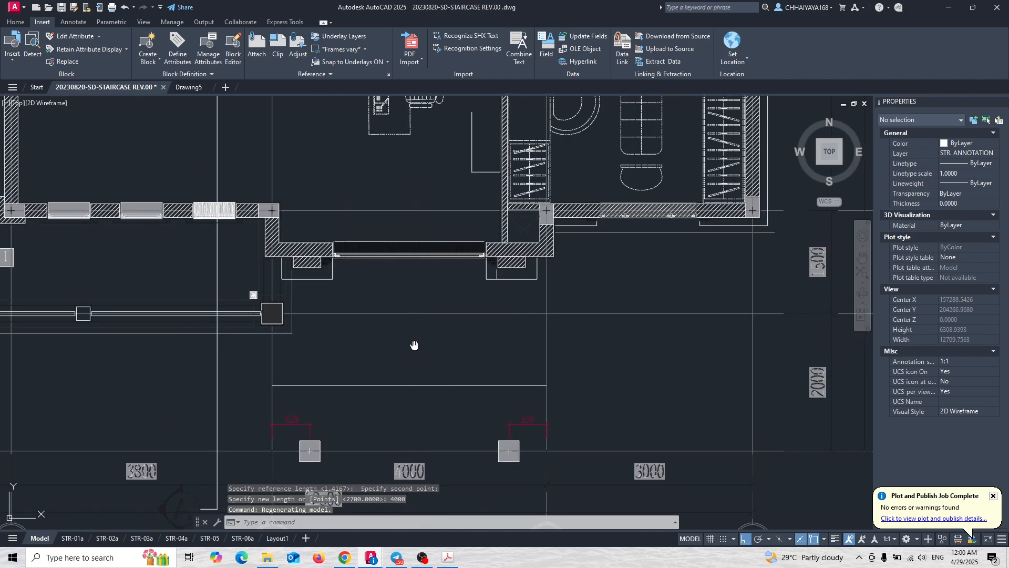
{"action": "type", "text": "dd"}
{"action": "key", "text": "Return"}
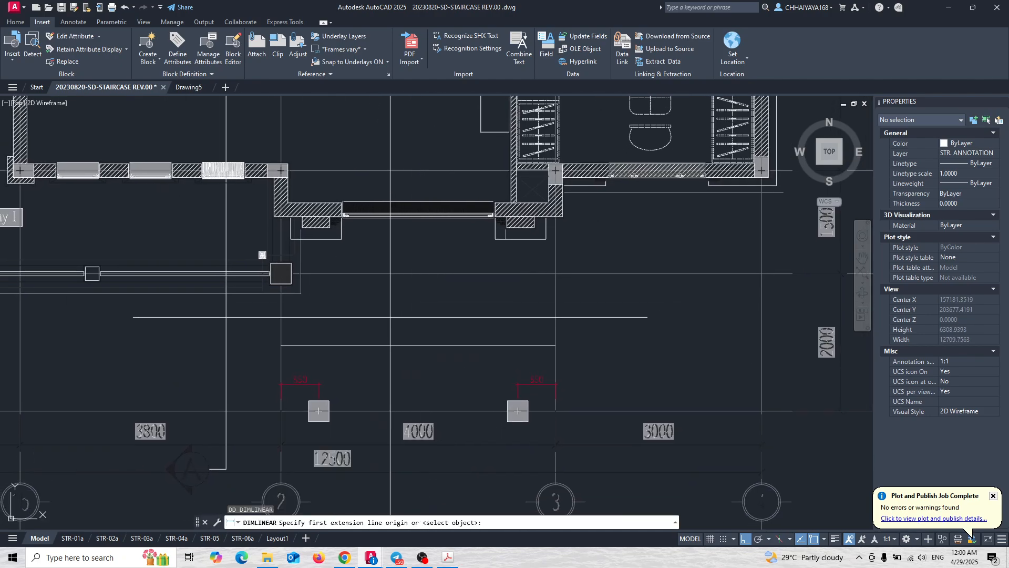
{"action": "left_click", "coordinate": [281, 345]}
{"action": "left_click", "coordinate": [544, 346]}
{"action": "scroll", "coordinate": [421, 310], "scroll_direction": "up", "scroll_amount": 5}
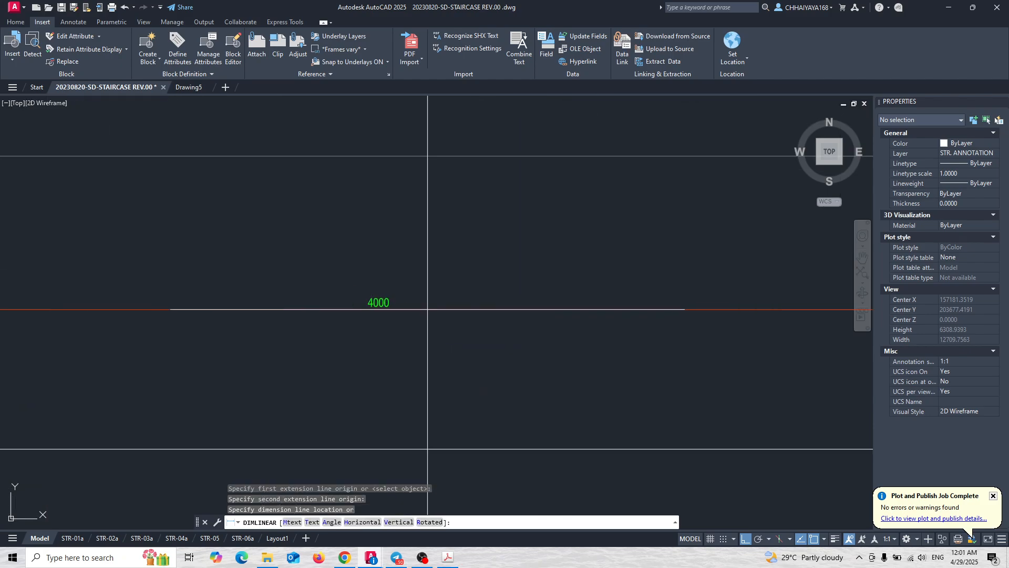
{"action": "middle_click_drag", "start_coordinate": [416, 257], "coordinate": [439, 257]}
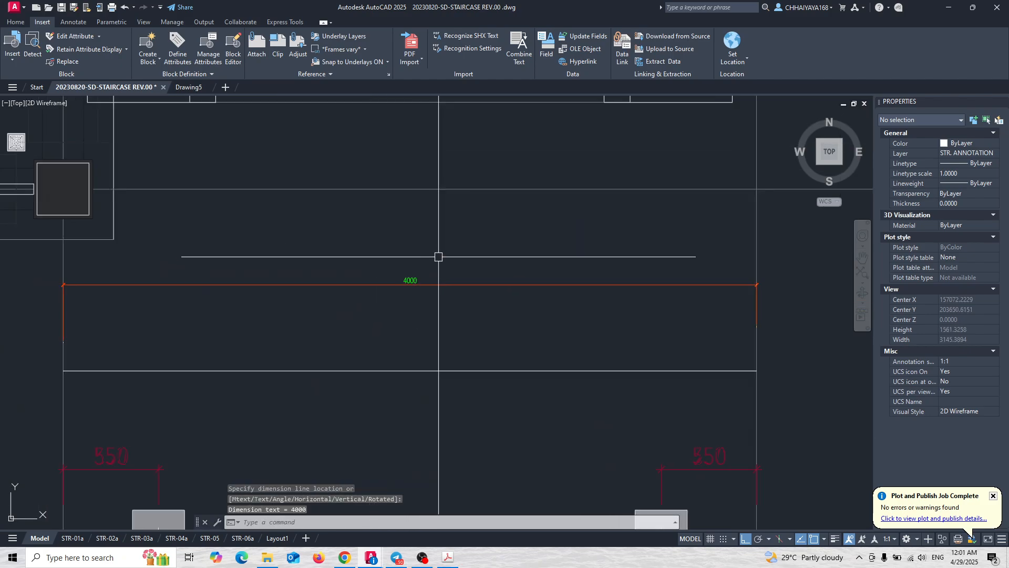
Erase the helper polyline and the check dimension between grid lines 2 and 3.
{"action": "left_click", "coordinate": [451, 312]}
{"action": "left_click", "coordinate": [392, 412]}
{"action": "scroll", "coordinate": [441, 345], "scroll_direction": "down", "scroll_amount": 5}
{"action": "type", "text": "e"}
{"action": "key", "text": "space"}
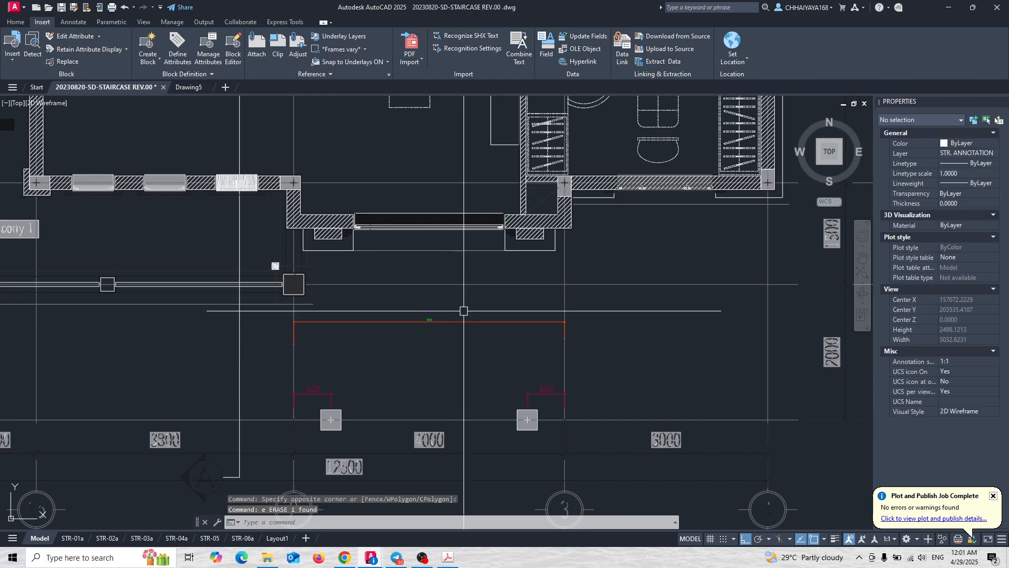
{"action": "left_click", "coordinate": [464, 311]}
{"action": "left_click", "coordinate": [434, 356]}
{"action": "type", "text": "e"}
{"action": "key", "text": "space"}
Measure the spacing between grid lines 1 and 1b with a linear dimension, without placing it.
{"action": "scroll", "coordinate": [473, 329], "scroll_direction": "down", "scroll_amount": 4}
{"action": "scroll", "coordinate": [228, 319], "scroll_direction": "up", "scroll_amount": 6}
{"action": "middle_click_drag", "start_coordinate": [424, 435], "coordinate": [397, 282]}
{"action": "type", "text": "dd"}
{"action": "key", "text": "space"}
{"action": "left_click", "coordinate": [320, 269]}
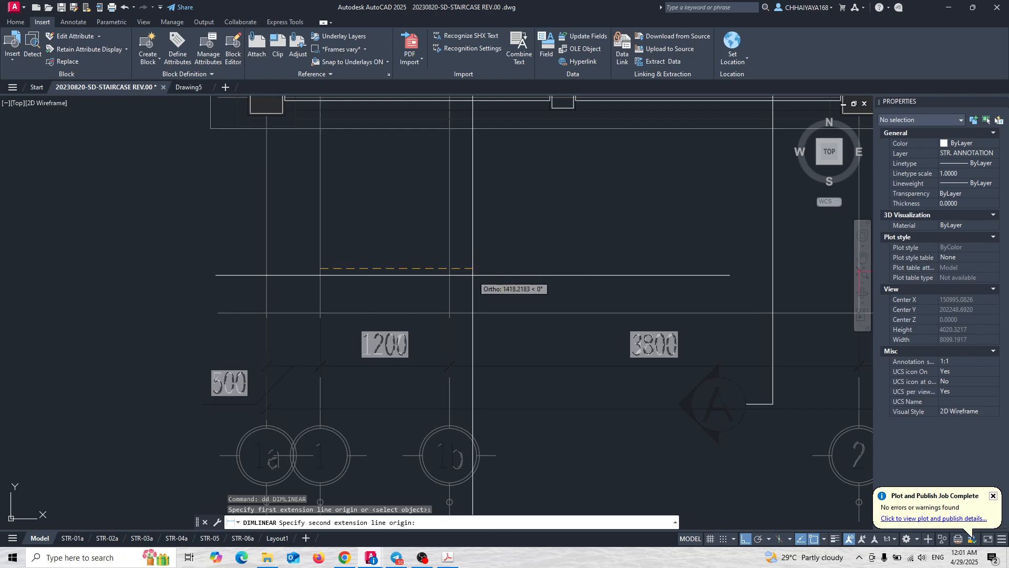
{"action": "left_click", "coordinate": [450, 269]}
{"action": "scroll", "coordinate": [449, 269], "scroll_direction": "up", "scroll_amount": 7}
{"action": "scroll", "coordinate": [409, 239], "scroll_direction": "down", "scroll_amount": 7}
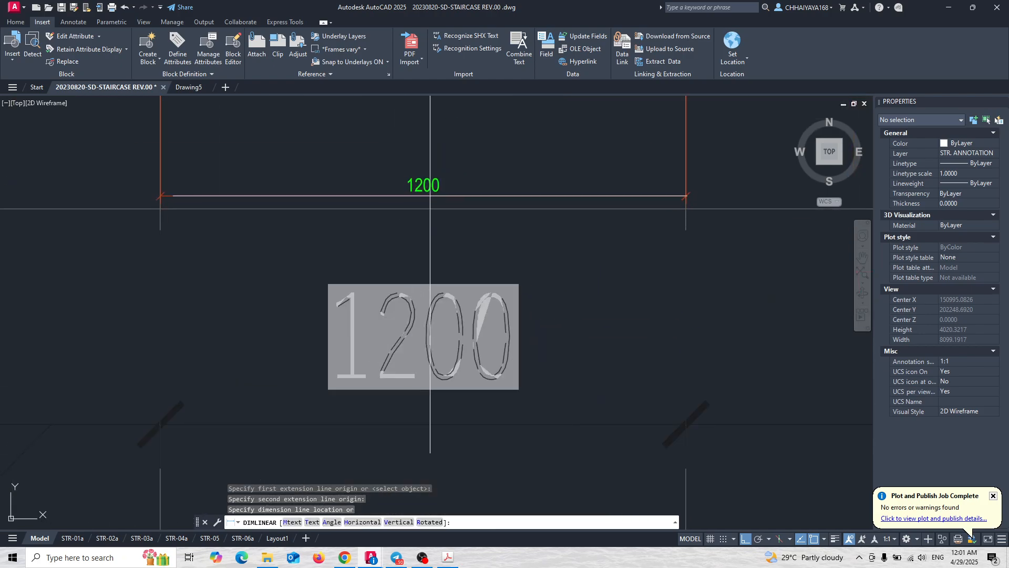
{"action": "key", "text": "Escape"}
{"action": "key", "text": "Escape"}
Examine the scaled first-floor plan as a whole and in relation to the other drawings in model space.
{"action": "scroll", "coordinate": [453, 248], "scroll_direction": "down", "scroll_amount": 7}
{"action": "scroll", "coordinate": [521, 210], "scroll_direction": "up", "scroll_amount": 6}
{"action": "middle_click_drag", "start_coordinate": [471, 267], "coordinate": [468, 429]}
{"action": "scroll", "coordinate": [468, 428], "scroll_direction": "down", "scroll_amount": 3}
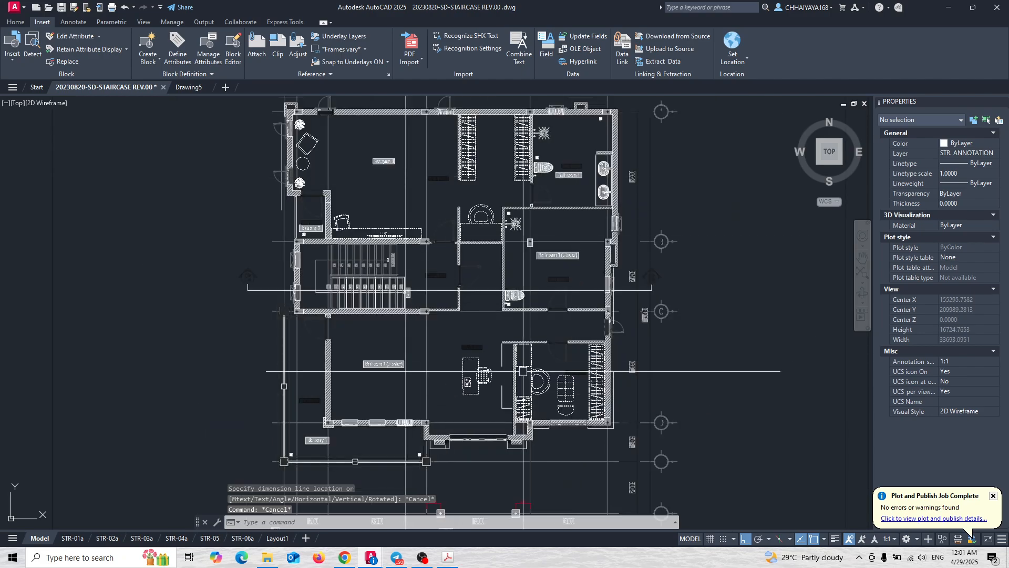
{"action": "scroll", "coordinate": [563, 278], "scroll_direction": "down", "scroll_amount": 3}
{"action": "middle_click_drag", "start_coordinate": [563, 278], "coordinate": [462, 287]}
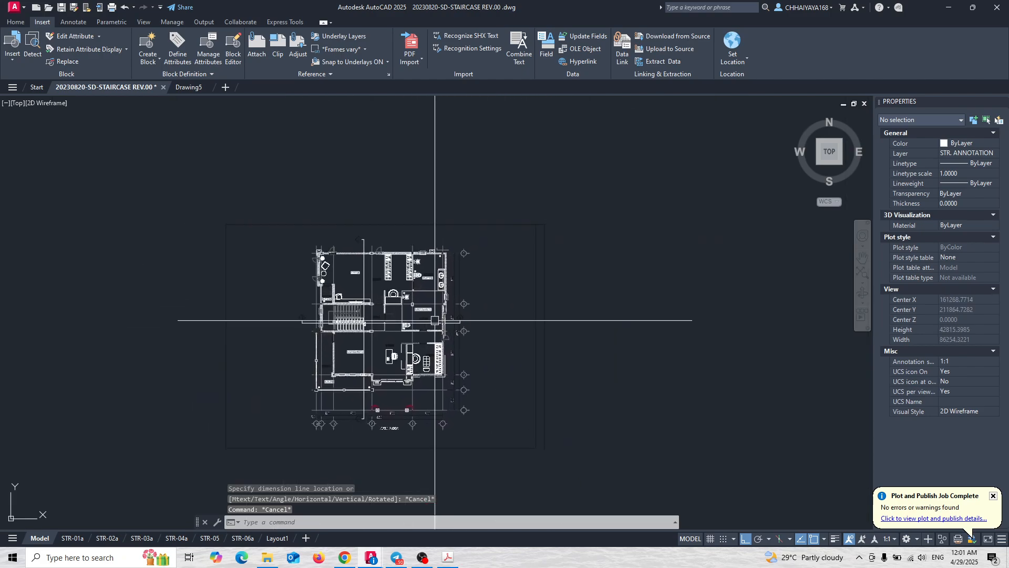
{"action": "key", "text": "Escape"}
{"action": "scroll", "coordinate": [415, 331], "scroll_direction": "up", "scroll_amount": 3}
{"action": "scroll", "coordinate": [547, 260], "scroll_direction": "down", "scroll_amount": 5}
{"action": "scroll", "coordinate": [550, 242], "scroll_direction": "up", "scroll_amount": 4}
{"action": "scroll", "coordinate": [446, 333], "scroll_direction": "down", "scroll_amount": 11}
{"action": "scroll", "coordinate": [420, 308], "scroll_direction": "up", "scroll_amount": 7}
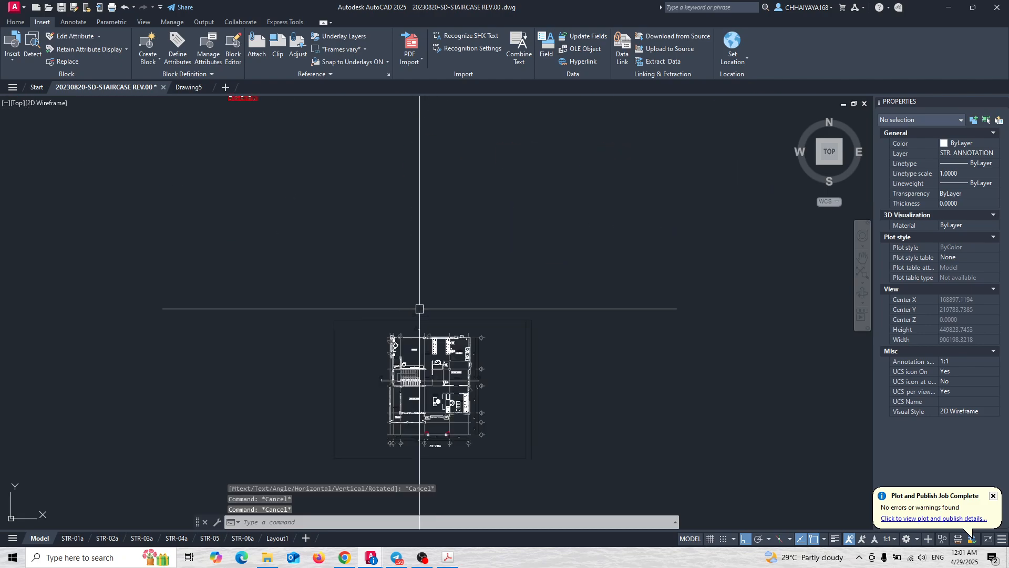
{"action": "scroll", "coordinate": [444, 419], "scroll_direction": "up", "scroll_amount": 8}
{"action": "scroll", "coordinate": [487, 284], "scroll_direction": "down", "scroll_amount": 4}
{"action": "scroll", "coordinate": [494, 334], "scroll_direction": "up", "scroll_amount": 4}
{"action": "middle_click_drag", "start_coordinate": [460, 340], "coordinate": [472, 356]}
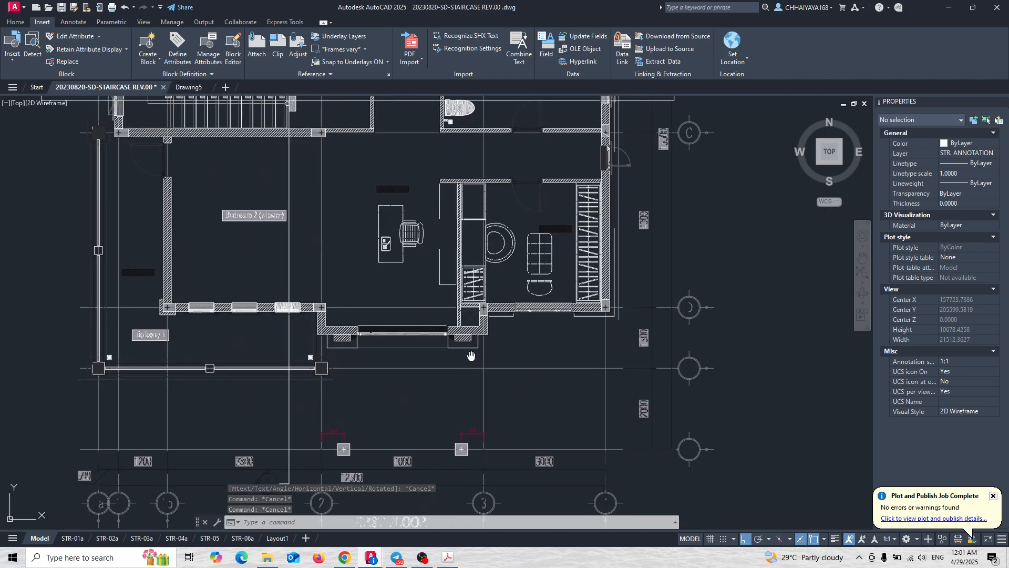
{"action": "scroll", "coordinate": [471, 356], "scroll_direction": "down", "scroll_amount": 5}
{"action": "scroll", "coordinate": [452, 344], "scroll_direction": "up", "scroll_amount": 2}
{"action": "scroll", "coordinate": [447, 349], "scroll_direction": "down", "scroll_amount": 1}
{"action": "scroll", "coordinate": [405, 313], "scroll_direction": "up", "scroll_amount": 2}
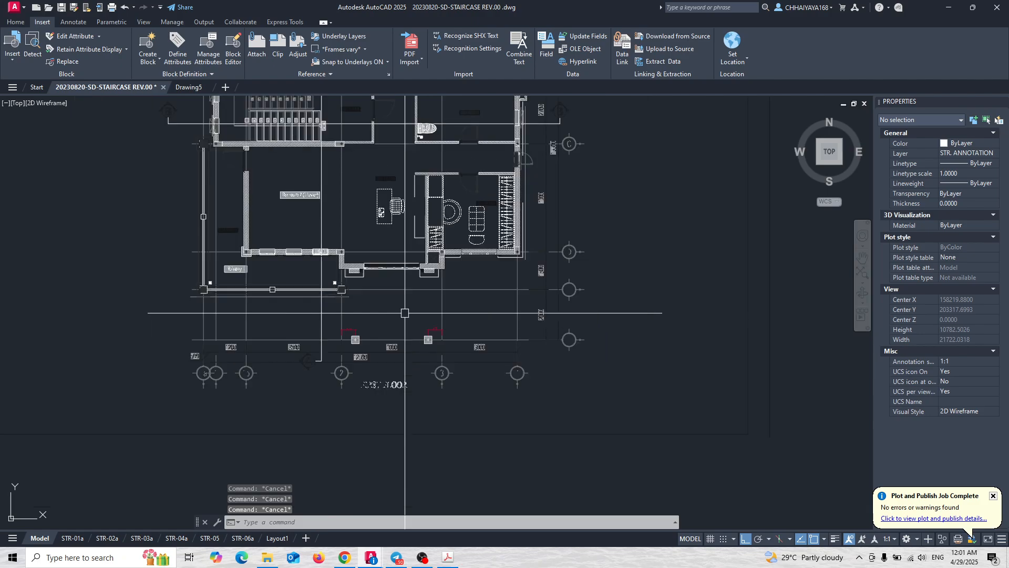
Draw a horizontal polyline from grid line 2 to grid line 3 above the columns and inspect its end on grid line 2.
{"action": "scroll", "coordinate": [405, 313], "scroll_direction": "up", "scroll_amount": 2}
{"action": "type", "text": "l"}
{"action": "key", "text": "Return"}
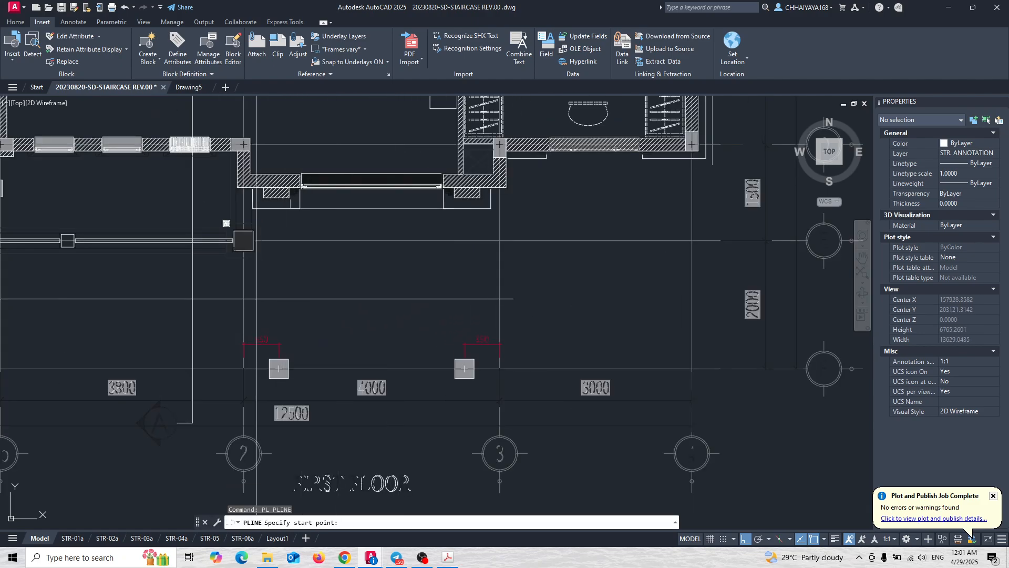
{"action": "left_click", "coordinate": [244, 299]}
{"action": "key", "text": "Escape"}
{"action": "scroll", "coordinate": [231, 274], "scroll_direction": "up", "scroll_amount": 2}
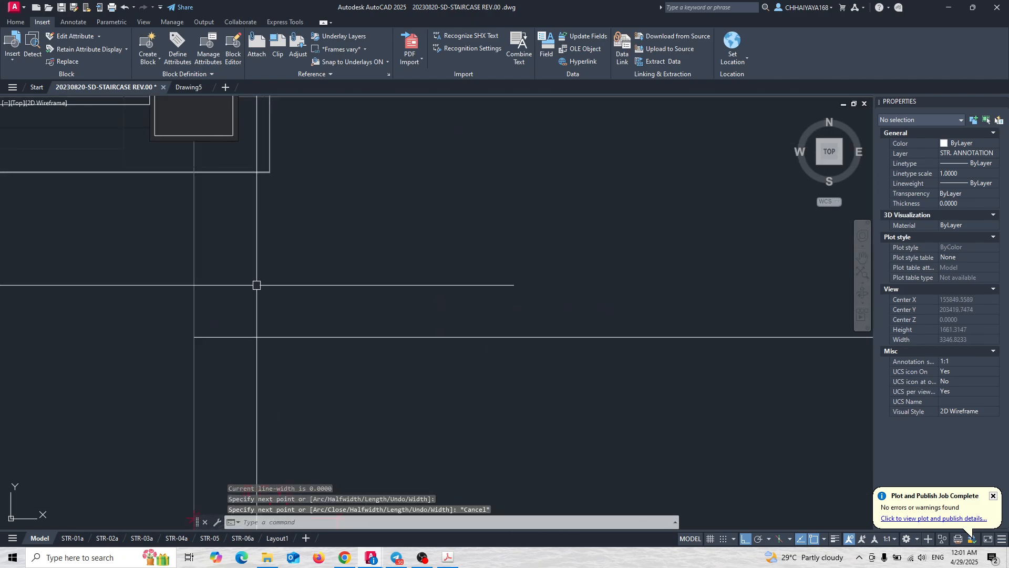
{"action": "scroll", "coordinate": [270, 330], "scroll_direction": "up", "scroll_amount": 10}
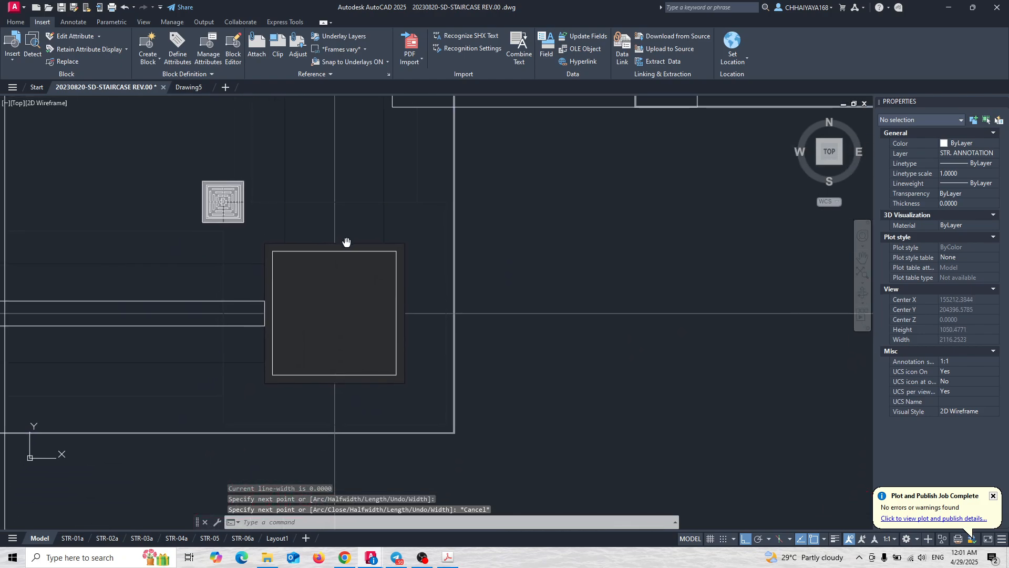
{"action": "scroll", "coordinate": [299, 202], "scroll_direction": "down", "scroll_amount": 5}
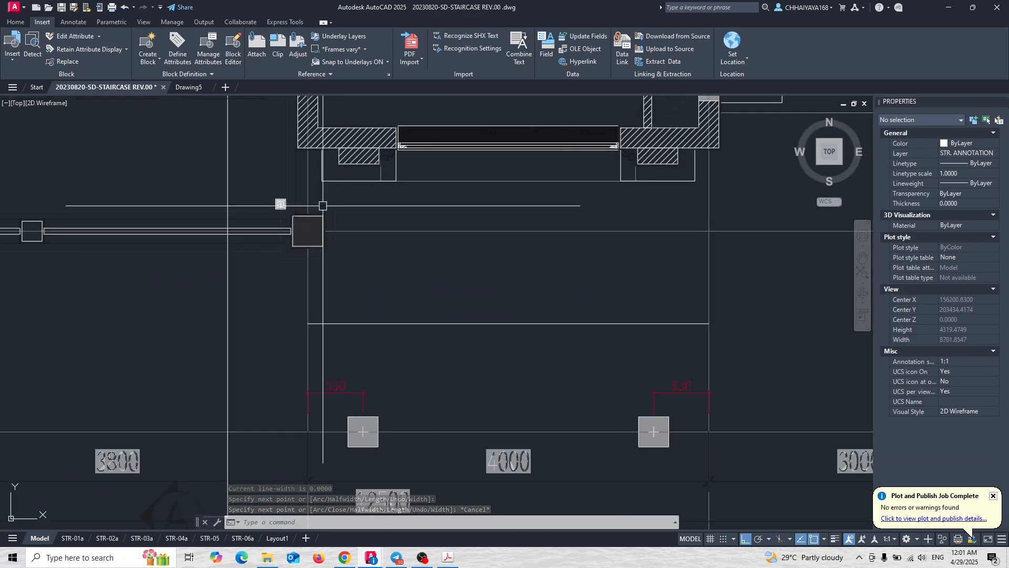
{"action": "scroll", "coordinate": [323, 241], "scroll_direction": "up", "scroll_amount": 5}
{"action": "middle_click_drag", "start_coordinate": [376, 347], "coordinate": [389, 223]}
{"action": "scroll", "coordinate": [320, 291], "scroll_direction": "up", "scroll_amount": 10}
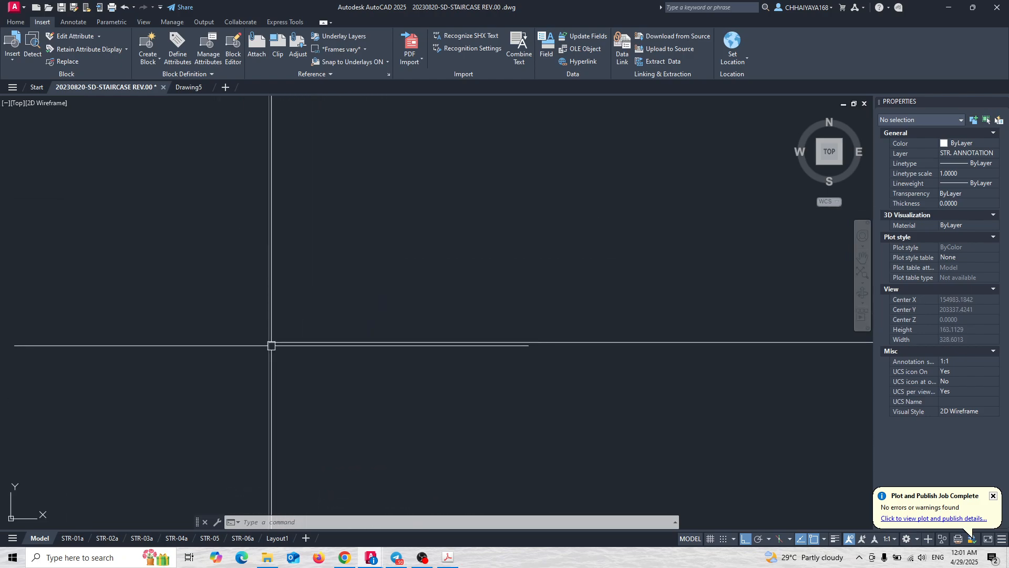
{"action": "scroll", "coordinate": [321, 290], "scroll_direction": "down", "scroll_amount": 5}
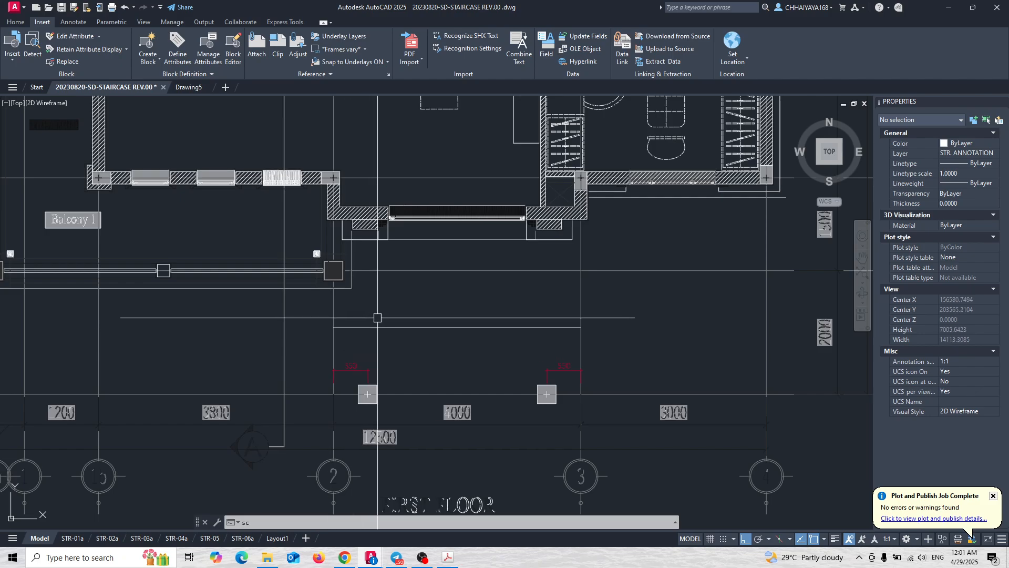
Try to scale the plan block by reference from the polyline's grid line 2 end, using the polyline's two ends as reference length.
{"action": "key", "text": "space"}
{"action": "left_click", "coordinate": [464, 293]}
{"action": "left_click", "coordinate": [386, 256]}
{"action": "key", "text": "Return"}
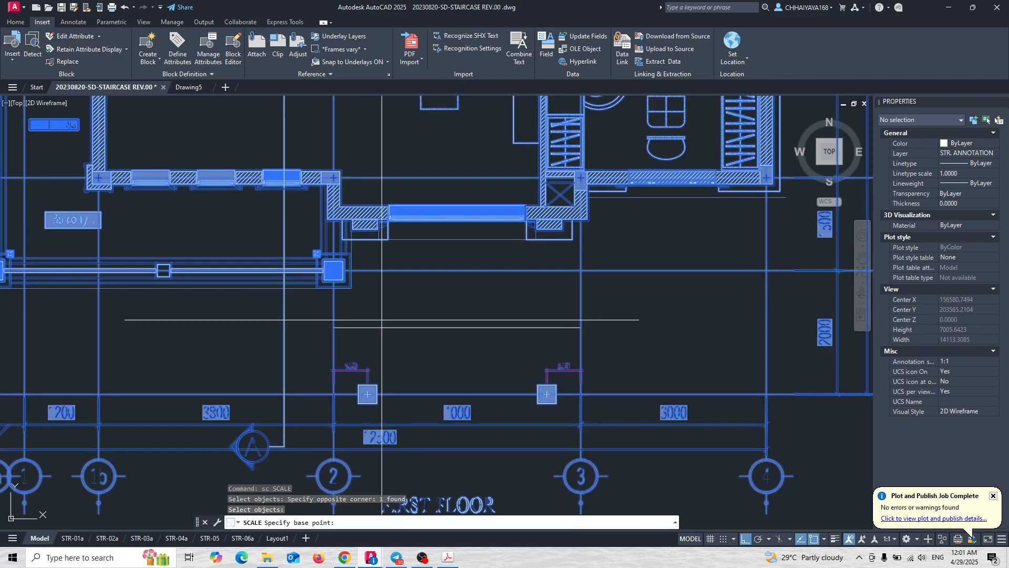
{"action": "scroll", "coordinate": [347, 321], "scroll_direction": "up", "scroll_amount": 5}
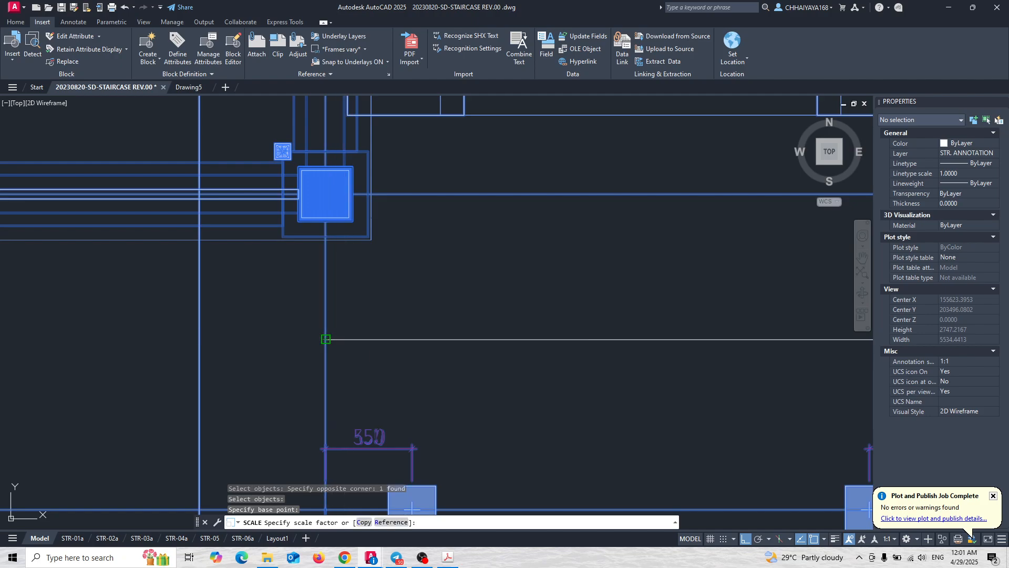
{"action": "left_click", "coordinate": [326, 339]}
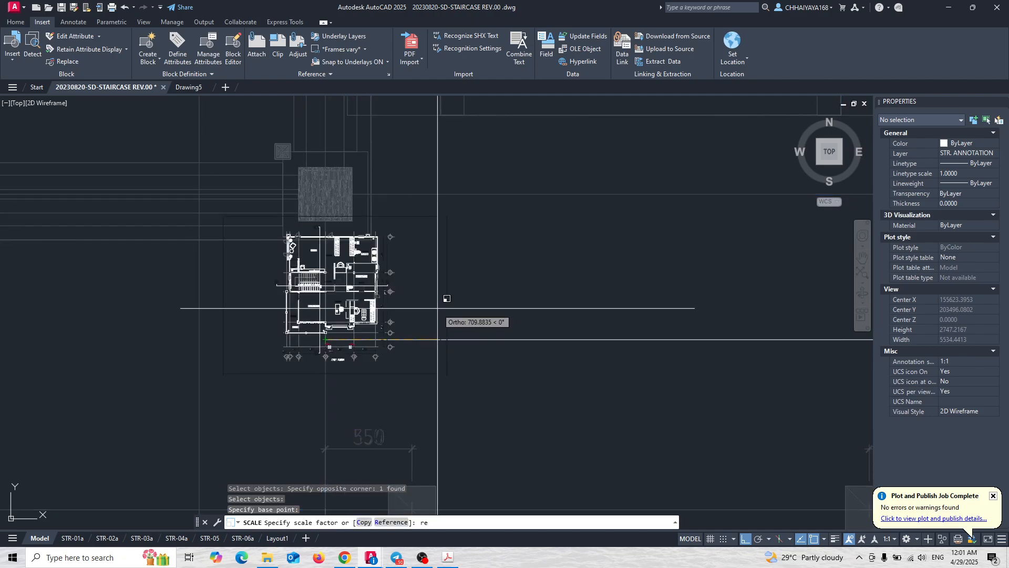
{"action": "type", "text": "re"}
{"action": "key", "text": "Return"}
{"action": "left_click", "coordinate": [326, 339]}
{"action": "scroll", "coordinate": [326, 339], "scroll_direction": "down", "scroll_amount": 4}
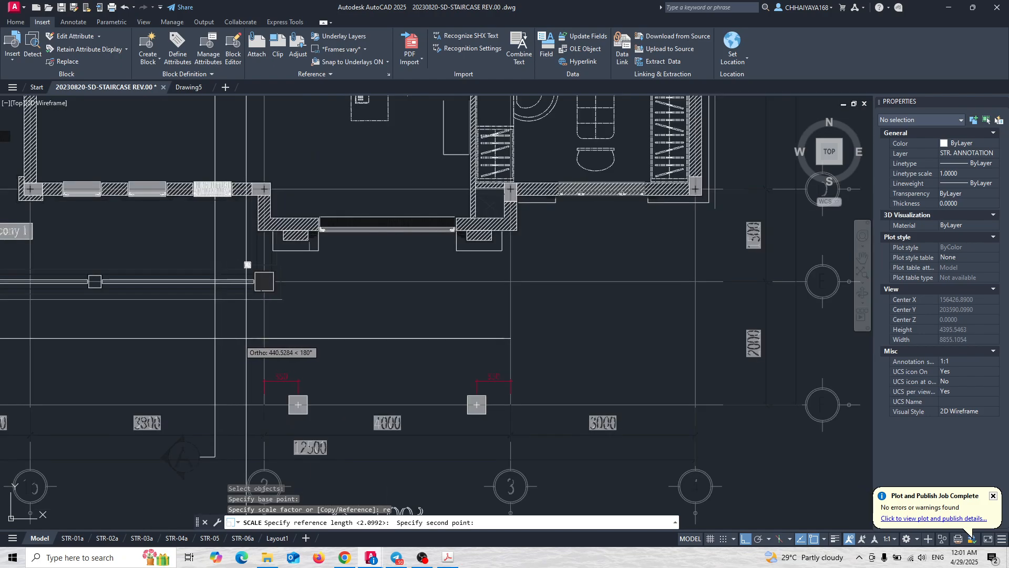
{"action": "left_click", "coordinate": [511, 338]}
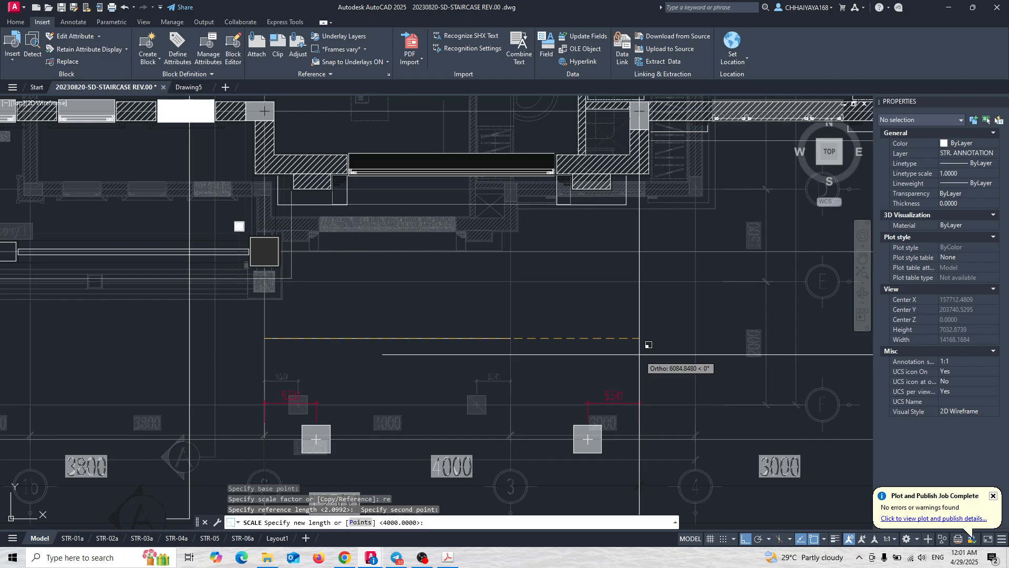
{"action": "key", "text": "Escape"}
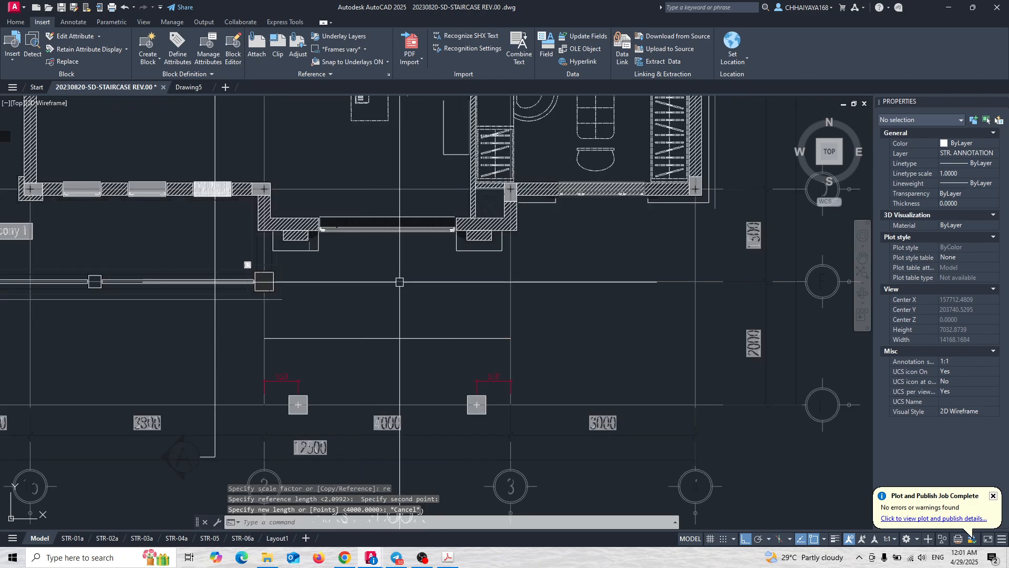
{"action": "key", "text": "Escape"}
{"action": "key", "text": "Escape"}
Erase the demonstration polyline between grid lines 2 and 3.
{"action": "left_click", "coordinate": [419, 329]}
{"action": "left_click", "coordinate": [389, 379]}
{"action": "type", "text": "e"}
{"action": "key", "text": "Return"}
{"action": "scroll", "coordinate": [422, 295], "scroll_direction": "down", "scroll_amount": 5}
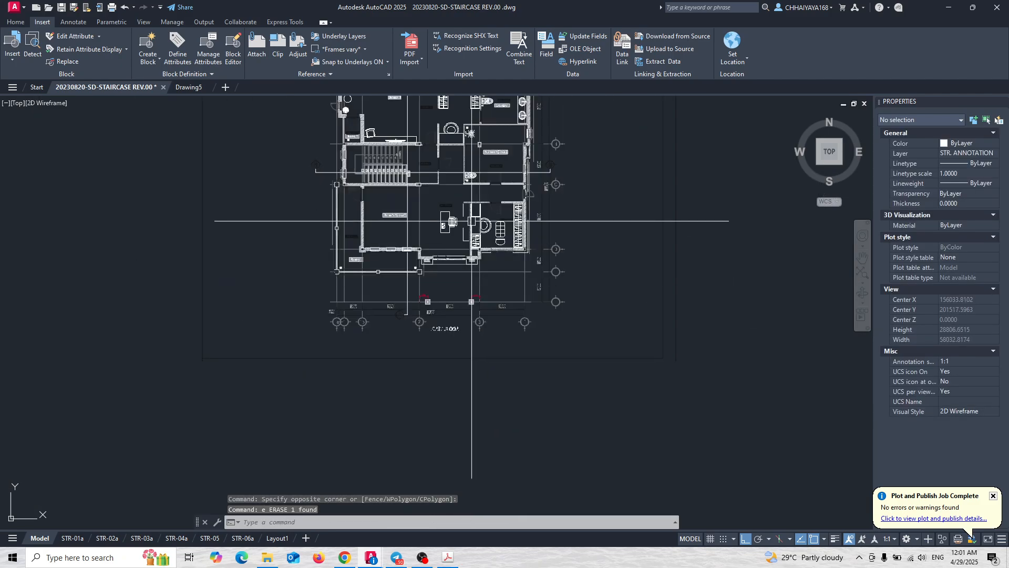
{"action": "middle_click_drag", "start_coordinate": [479, 269], "coordinate": [455, 300]}
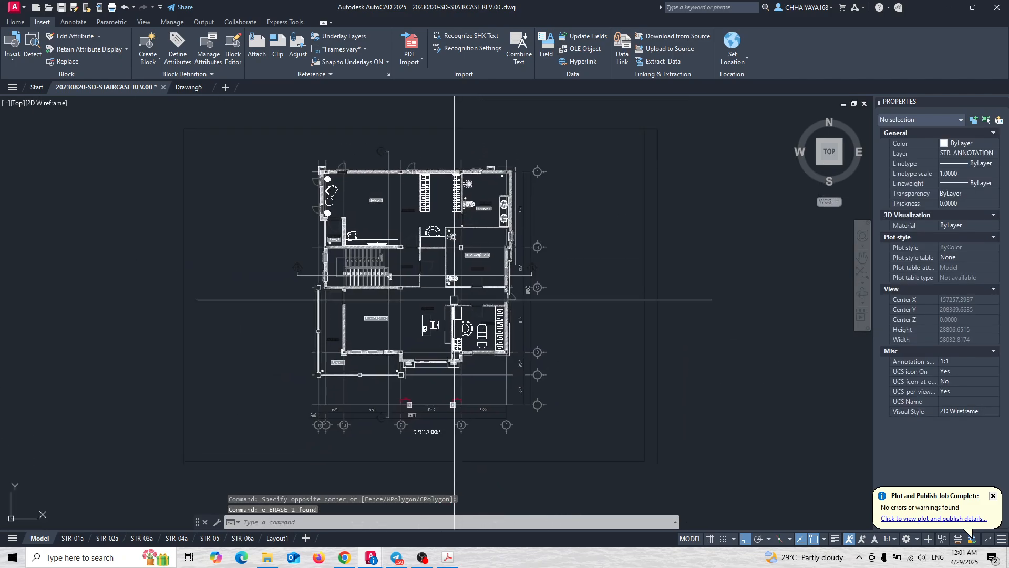
{"action": "scroll", "coordinate": [406, 223], "scroll_direction": "up", "scroll_amount": 3}
{"action": "middle_click_drag", "start_coordinate": [394, 216], "coordinate": [393, 242]}
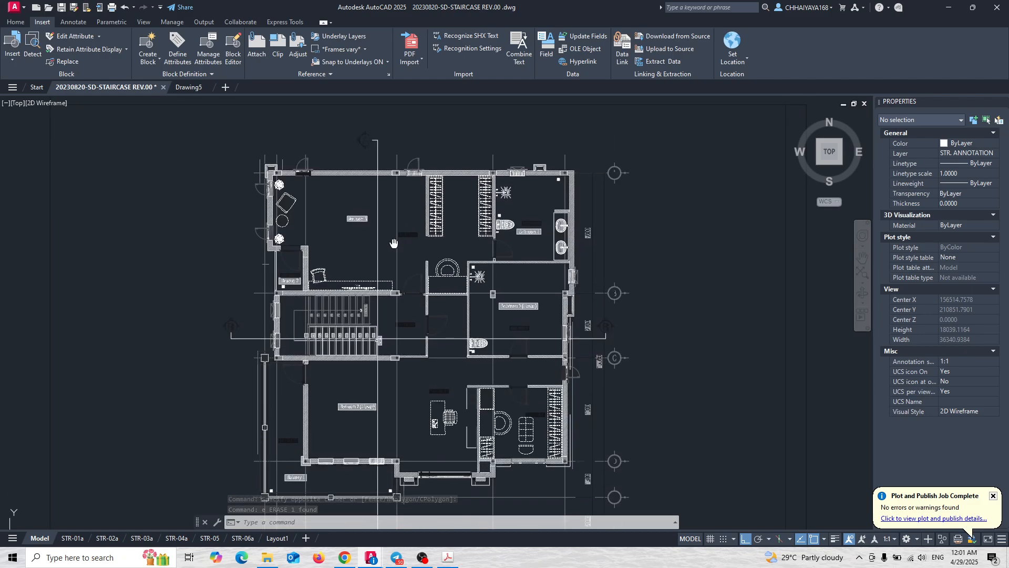